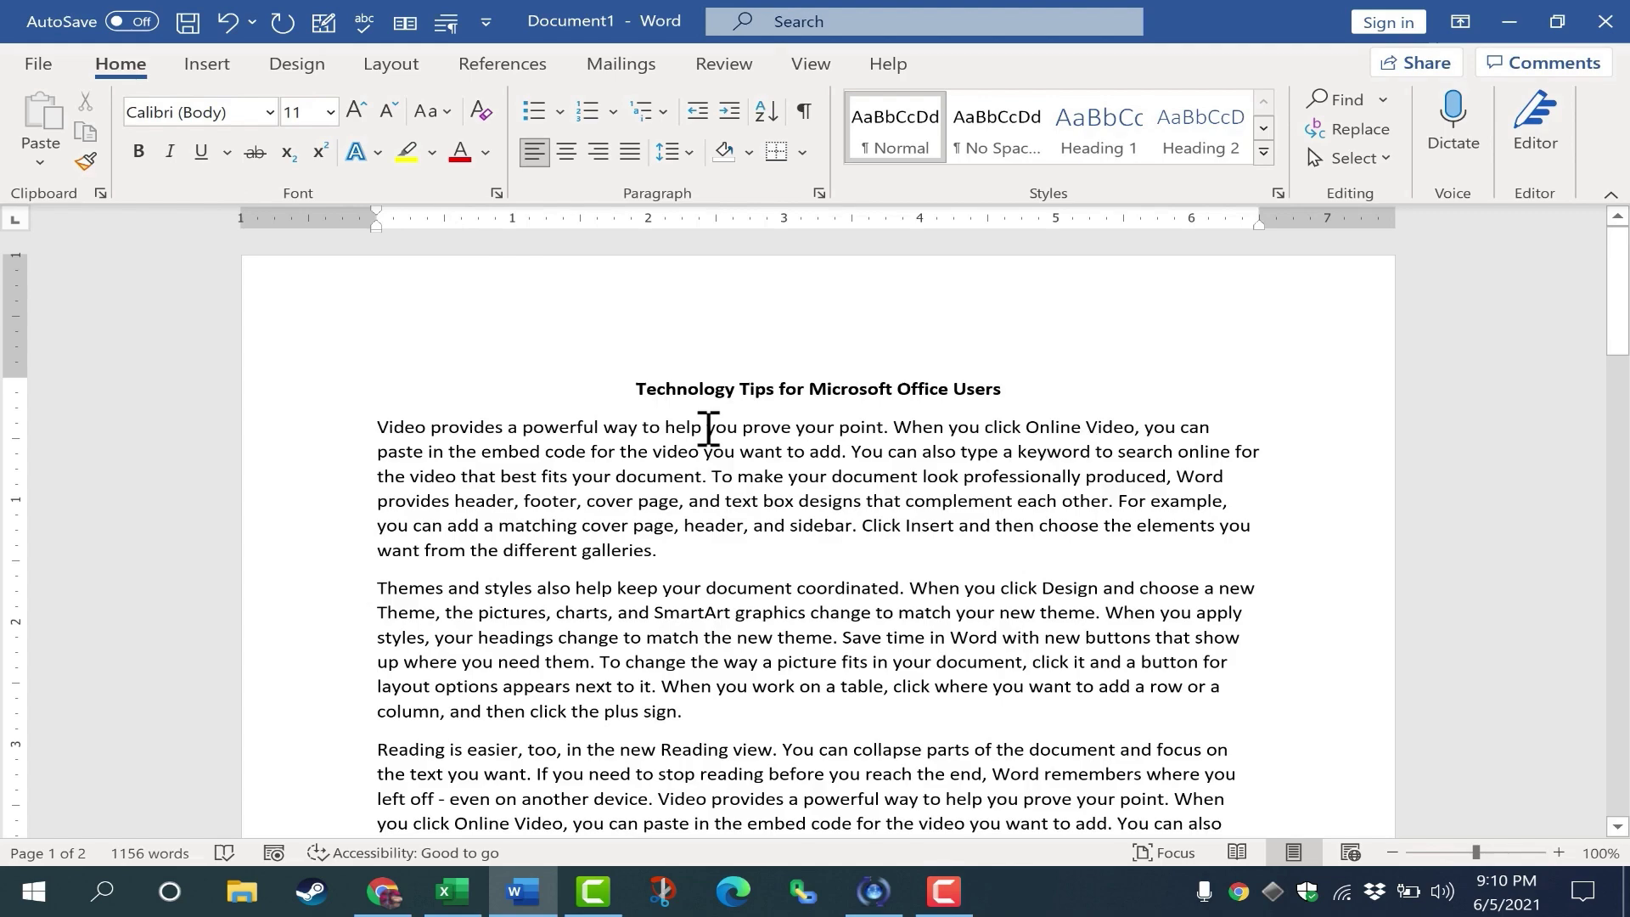
Select the first paragraph's text from 'embed' through 'galleries.', keeping the font size at 11
scroll(707, 433, "down", 3)
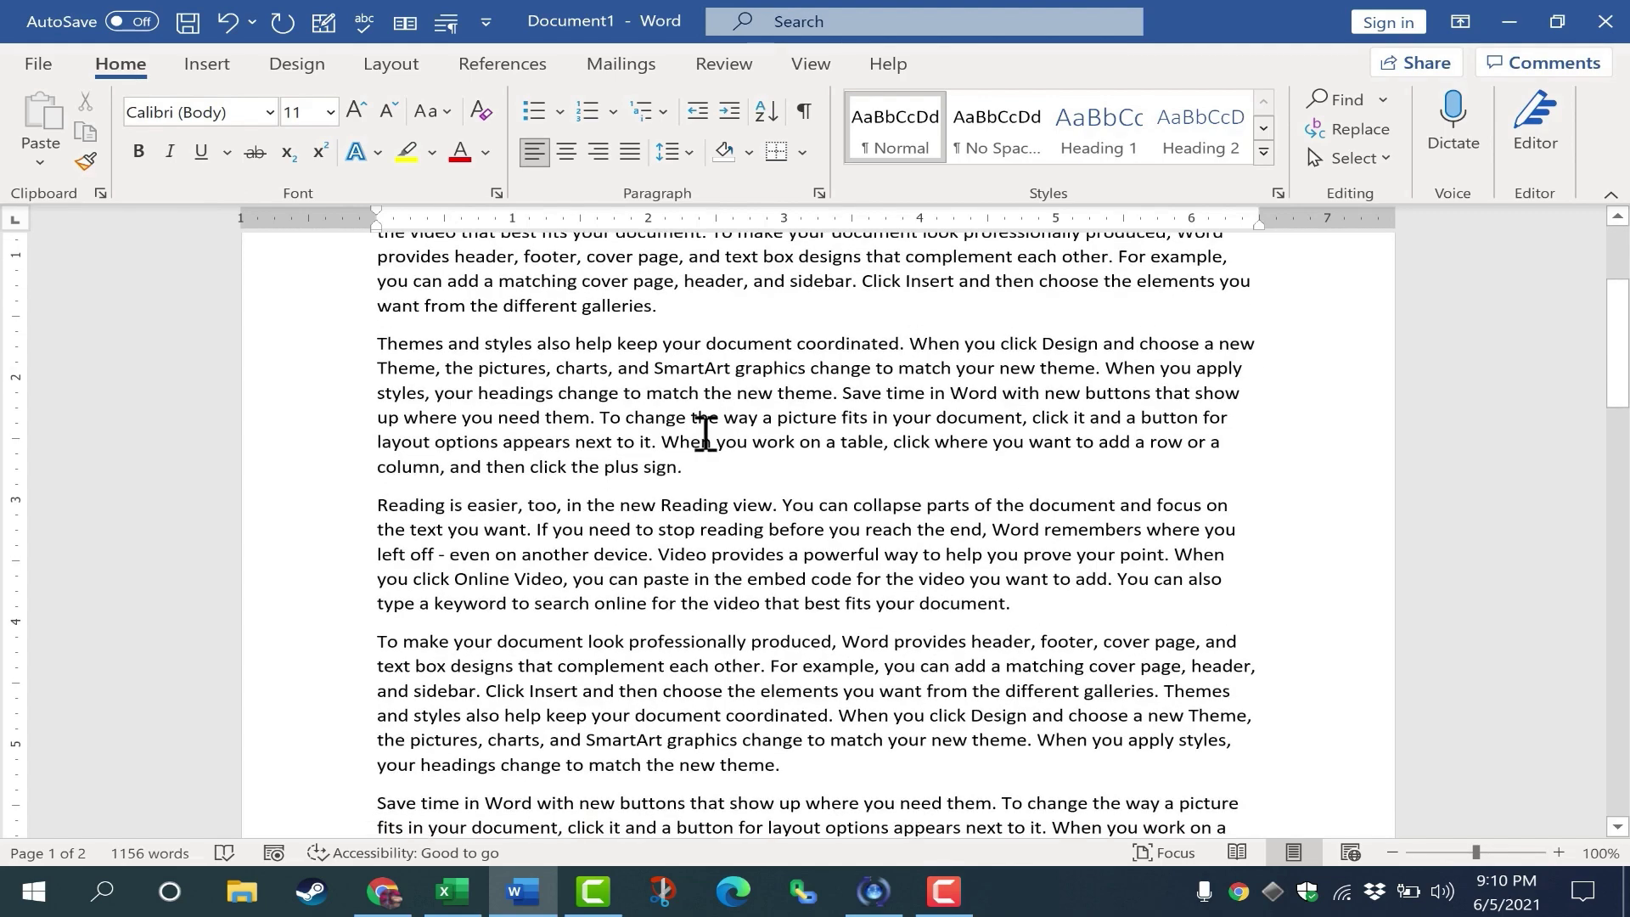
scroll(645, 425, "up", 2)
left_click_drag(545, 391, 760, 439)
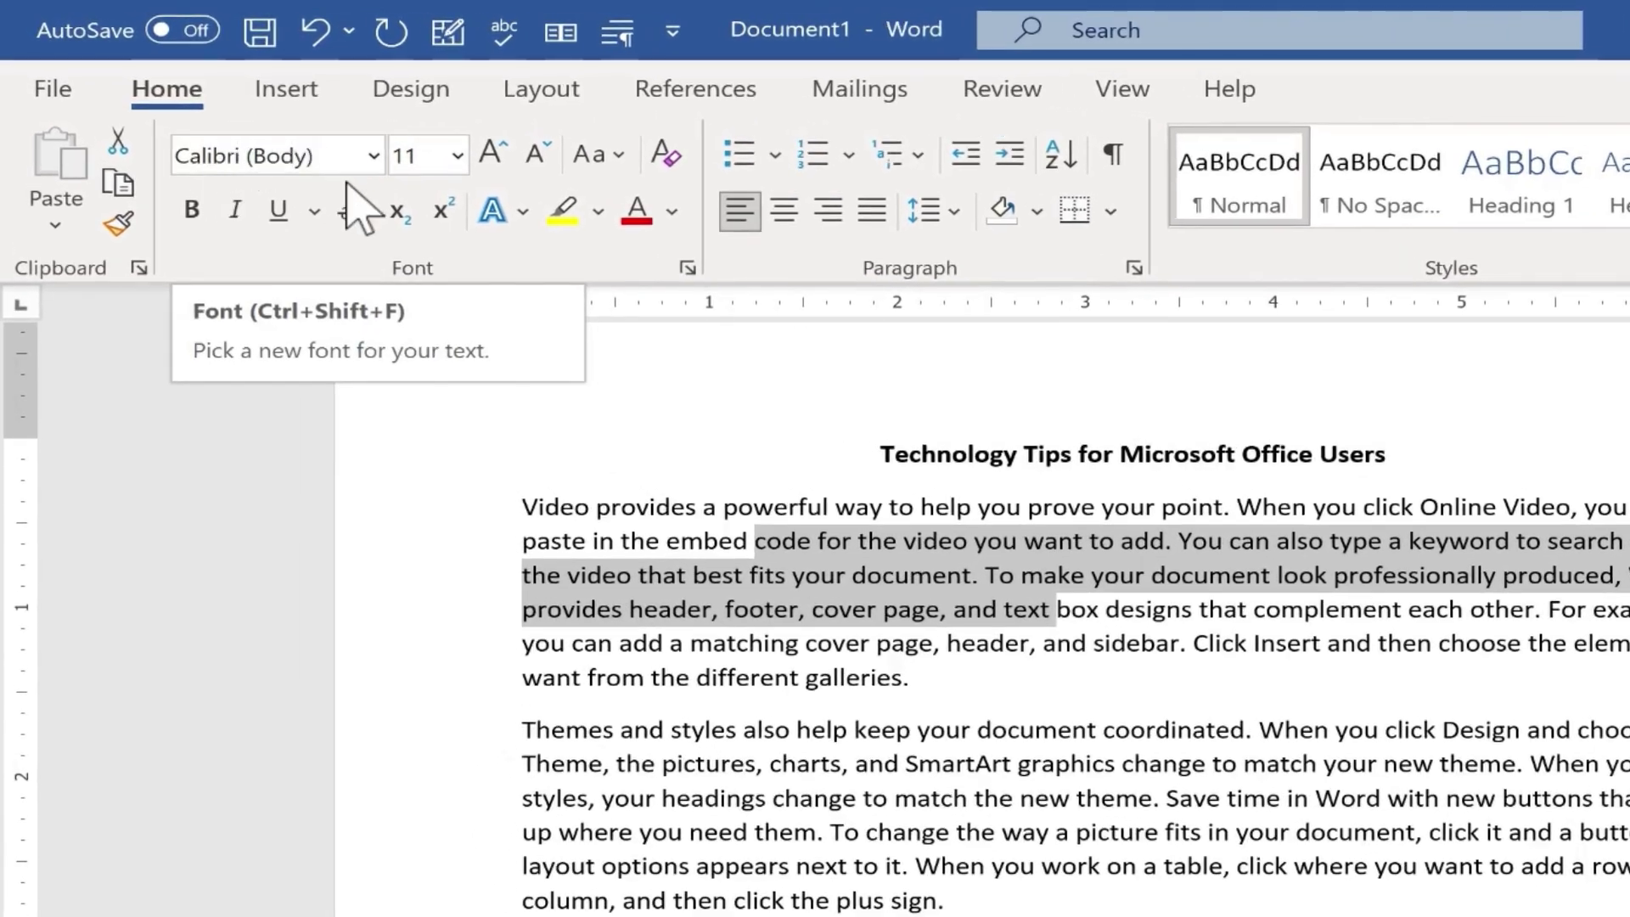
left_click(1154, 673)
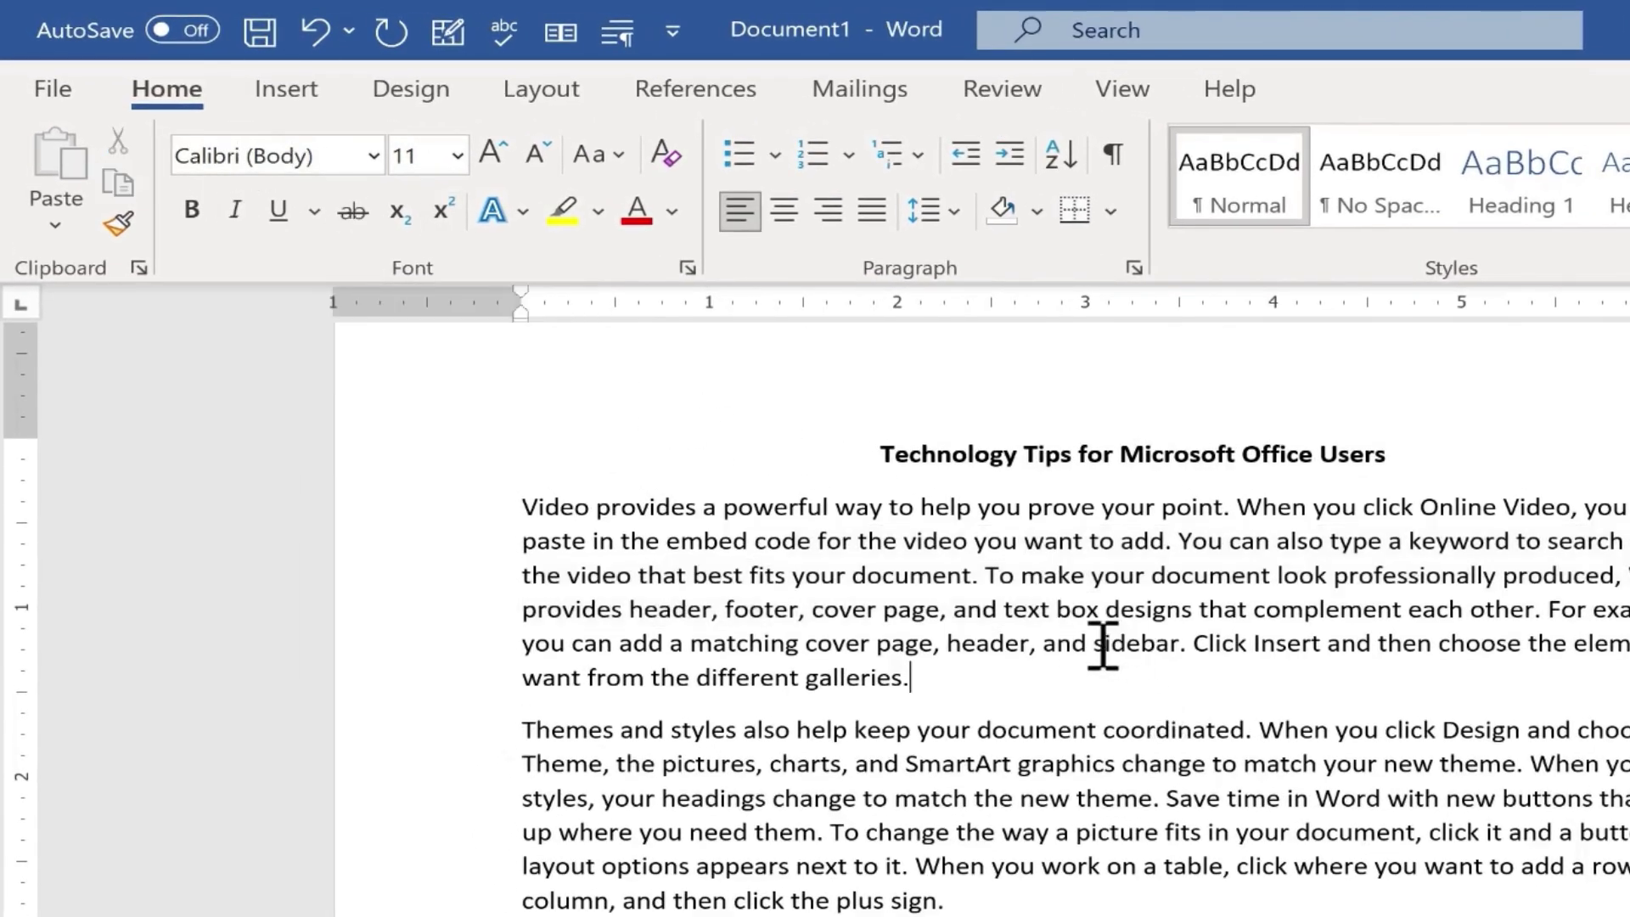
left_click(454, 155)
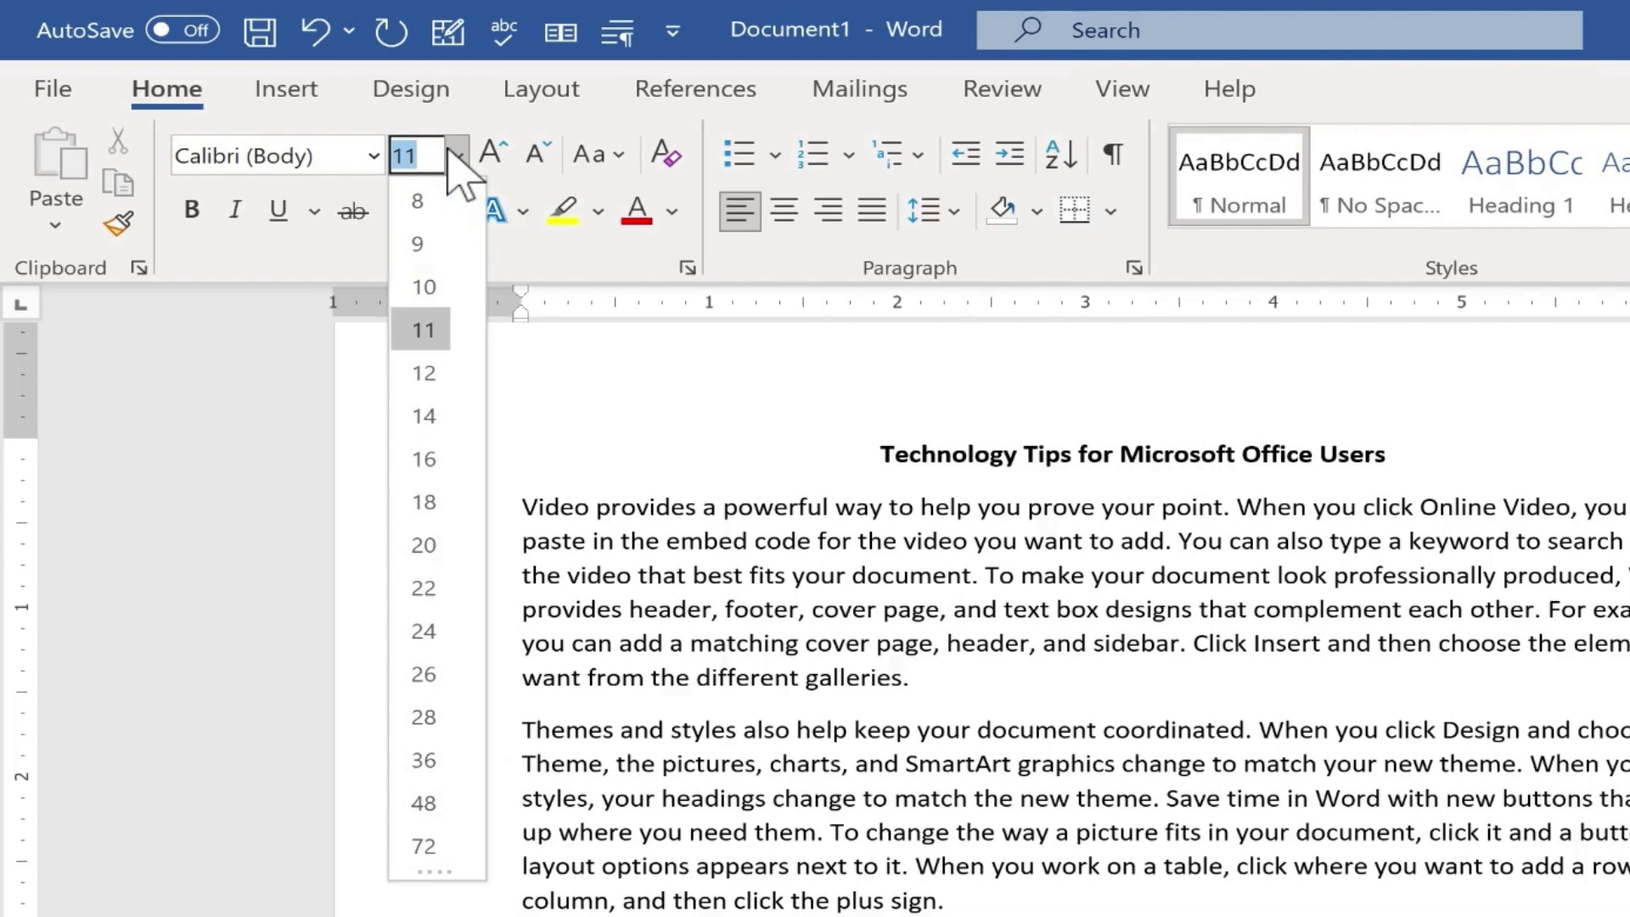
left_click(450, 153)
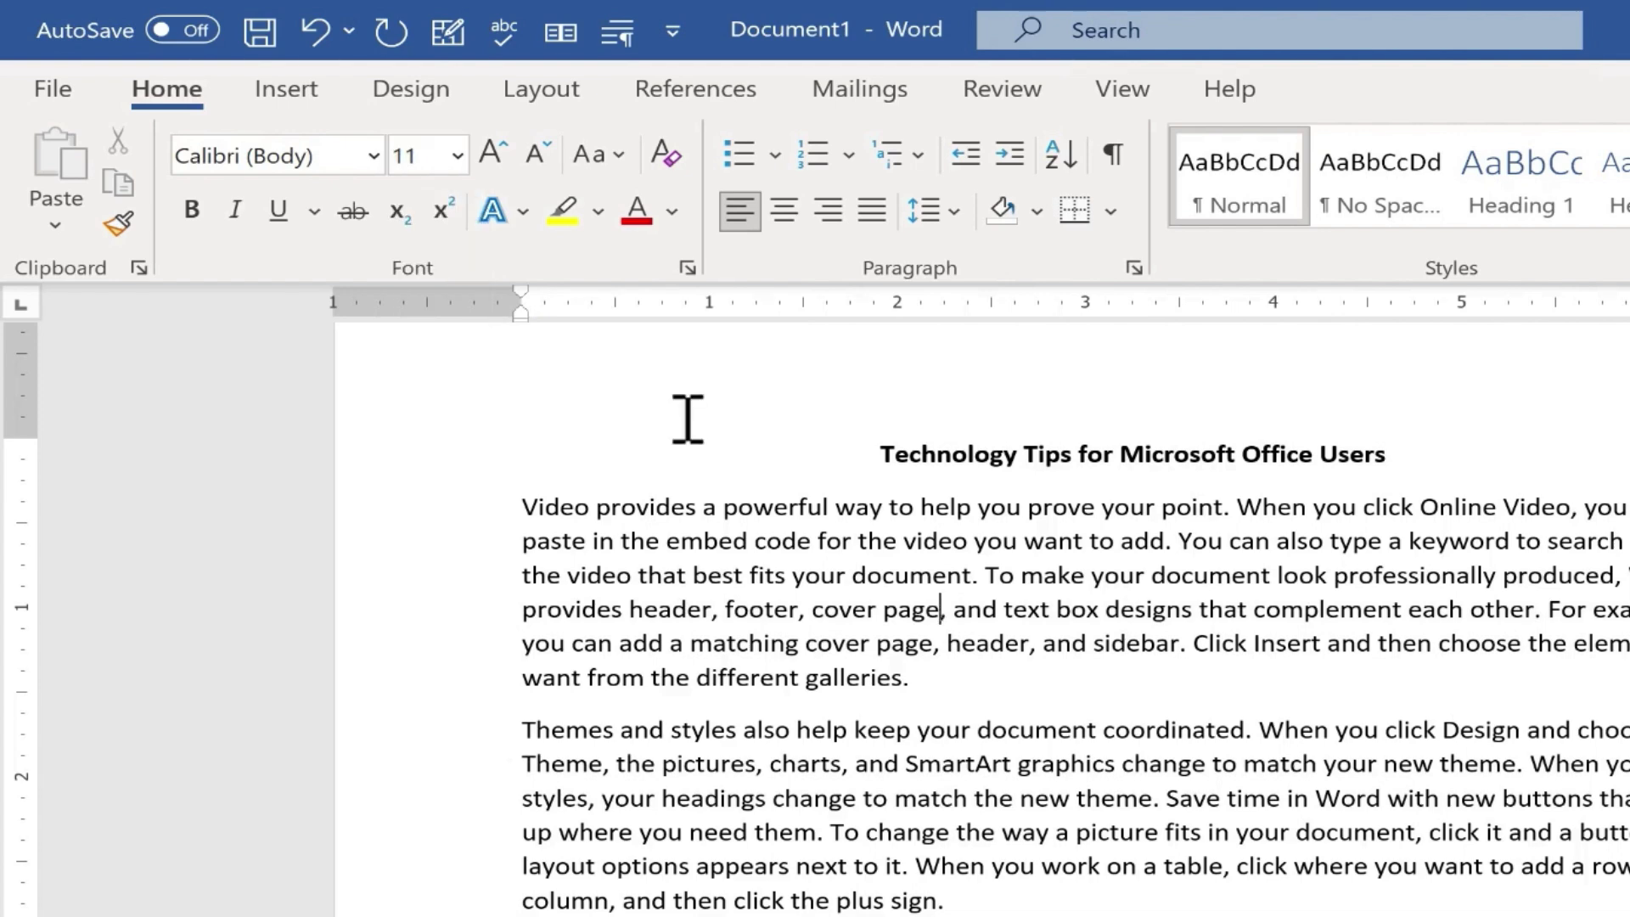
left_click_drag(667, 541, 910, 680)
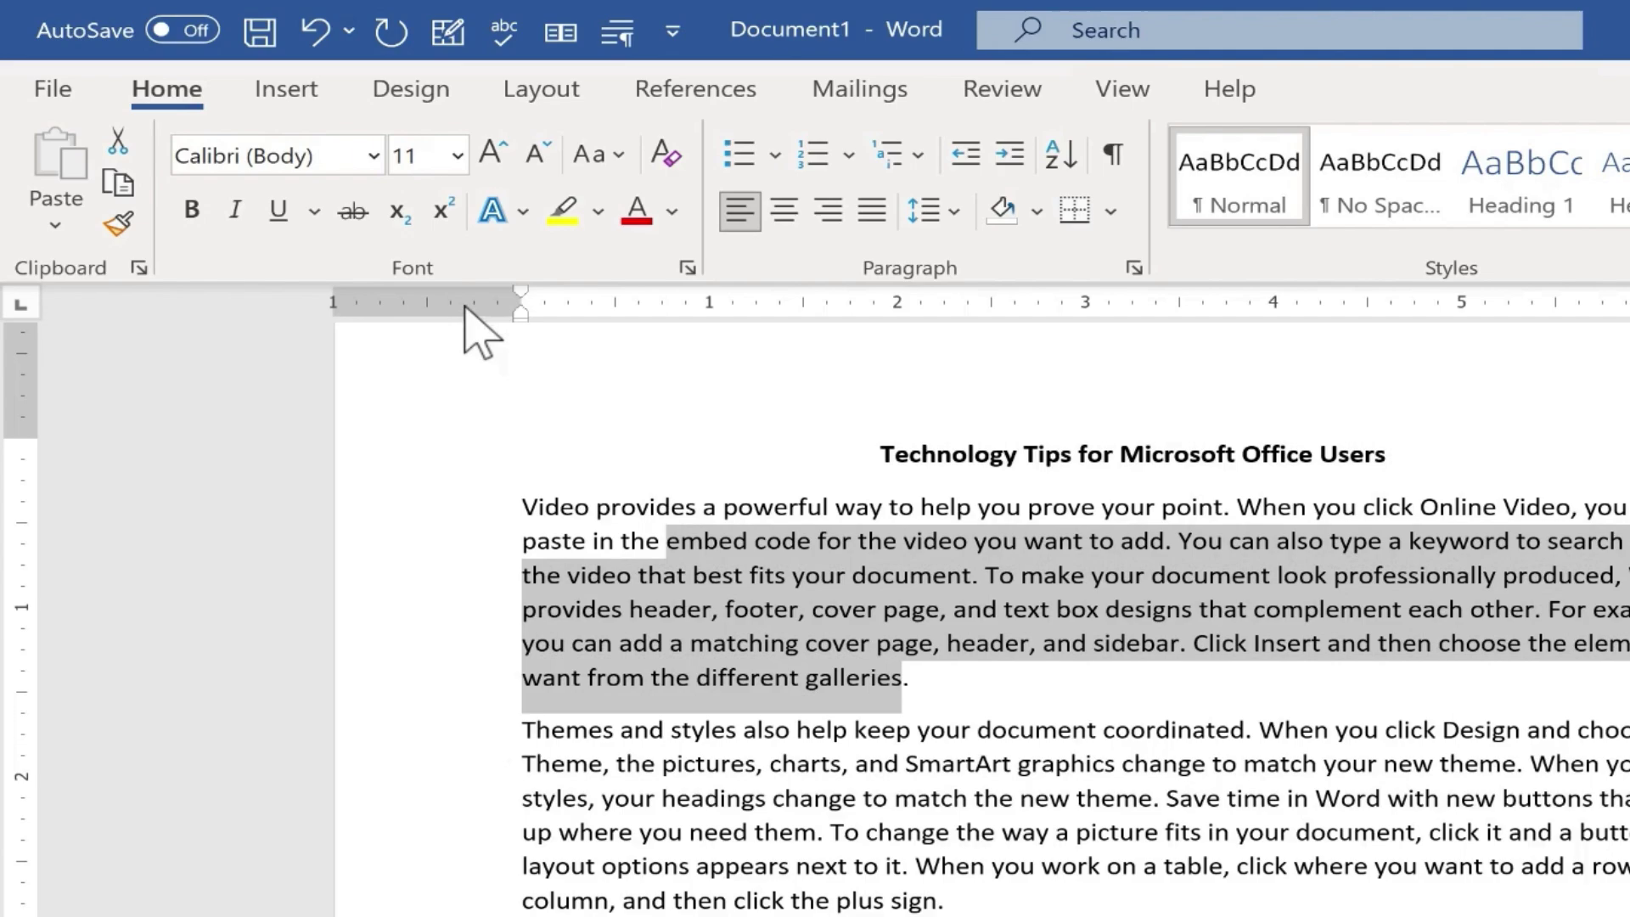
left_click(374, 156)
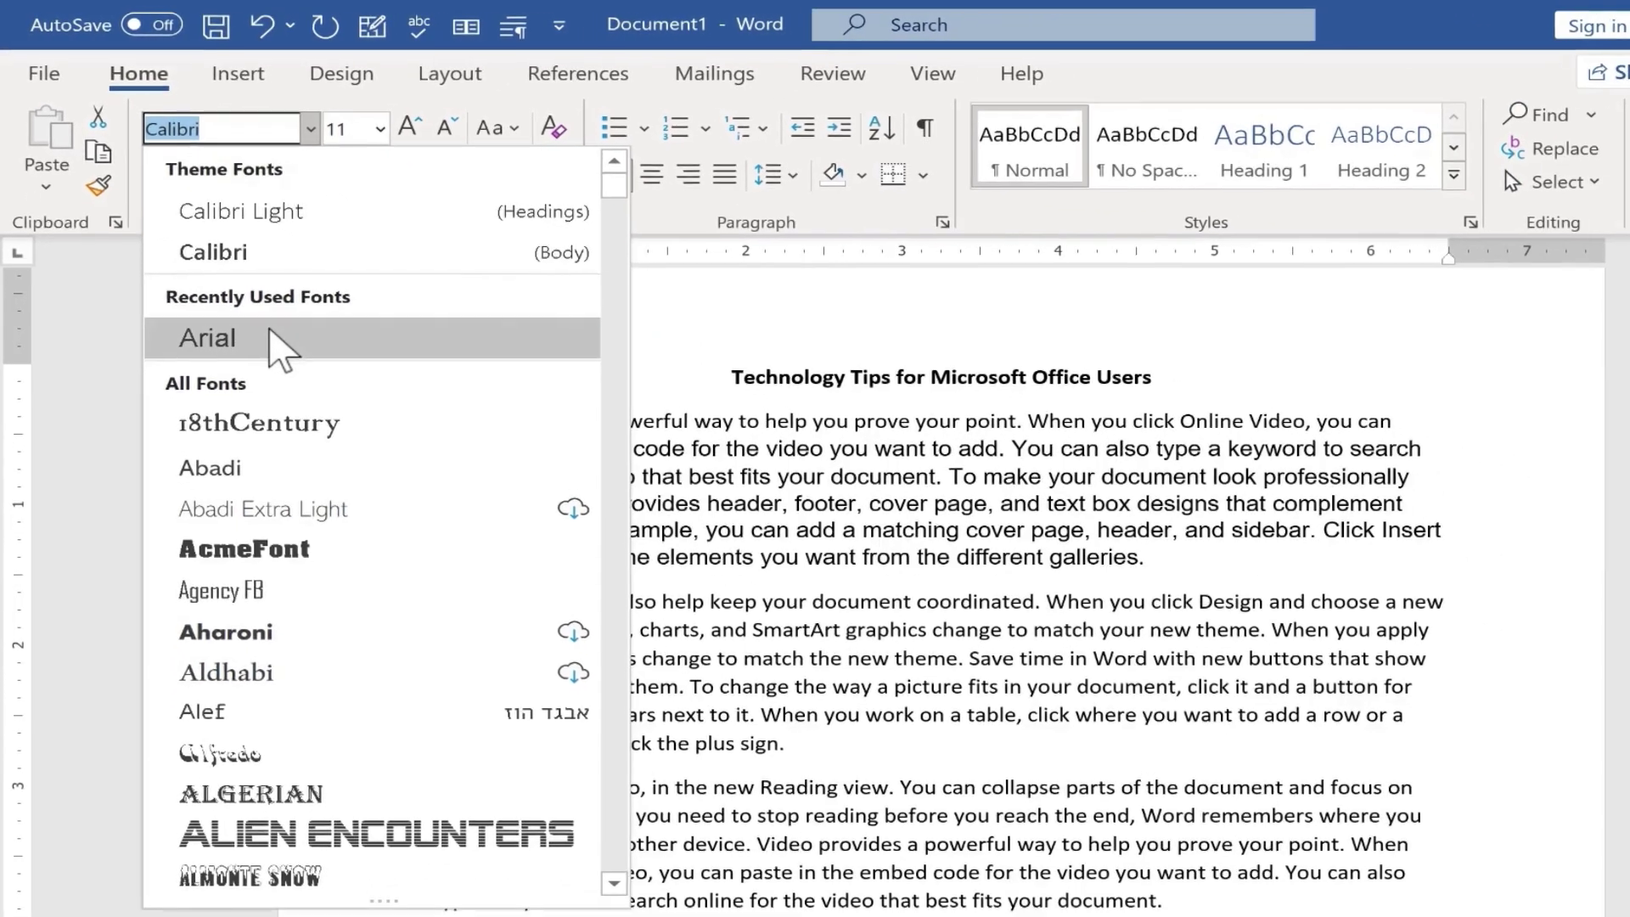
left_click(269, 340)
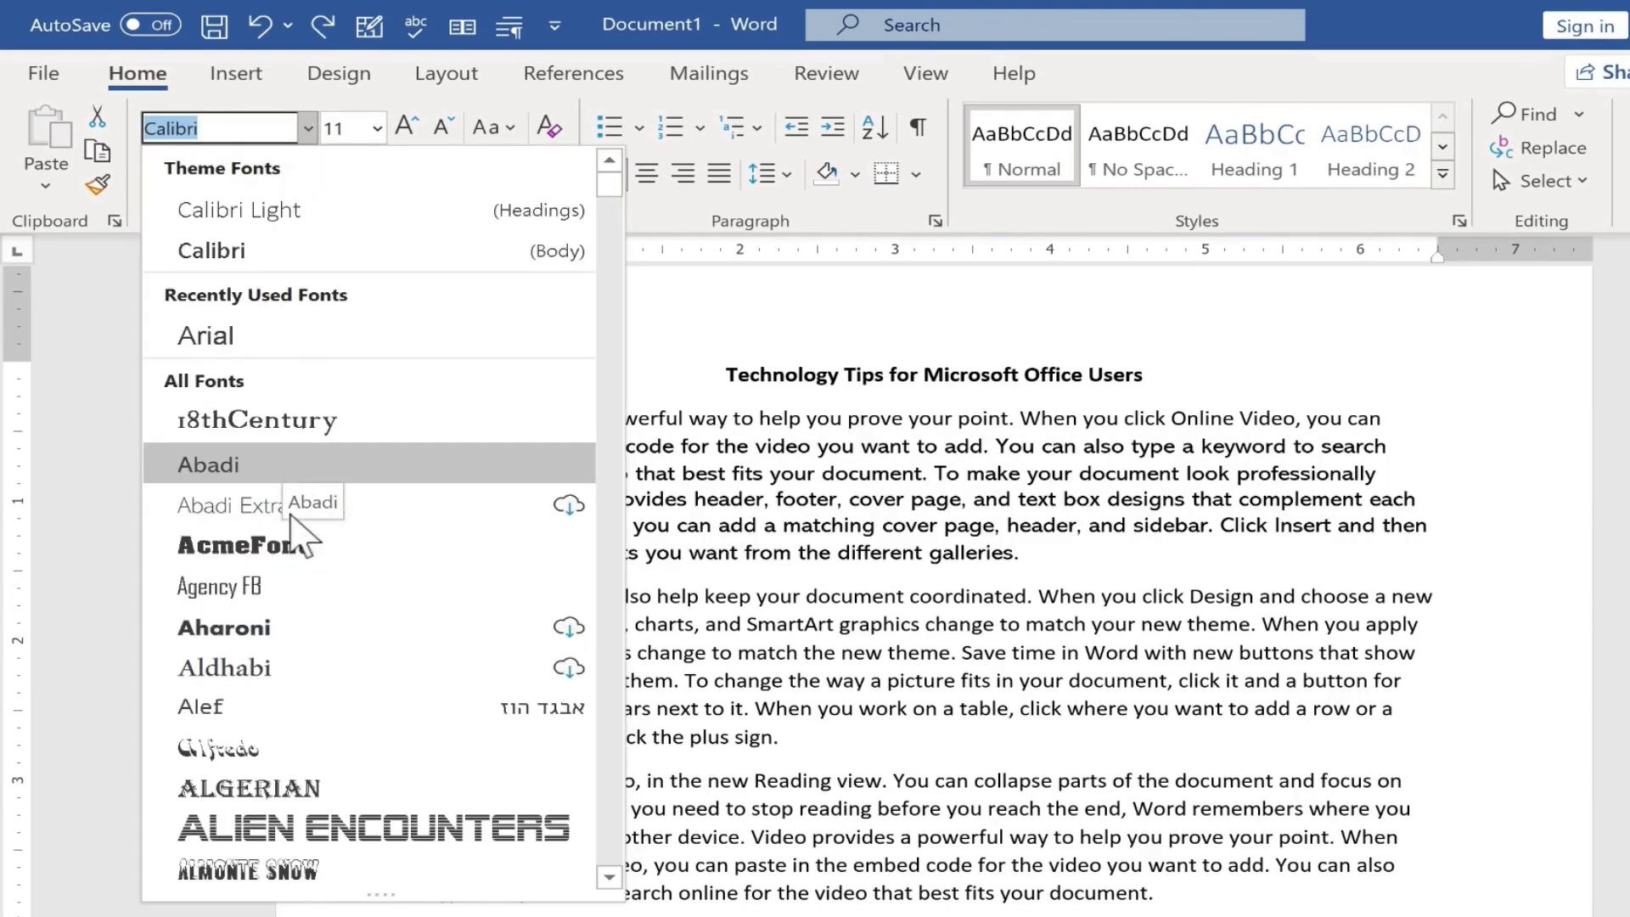
scroll(314, 594, "down", 10)
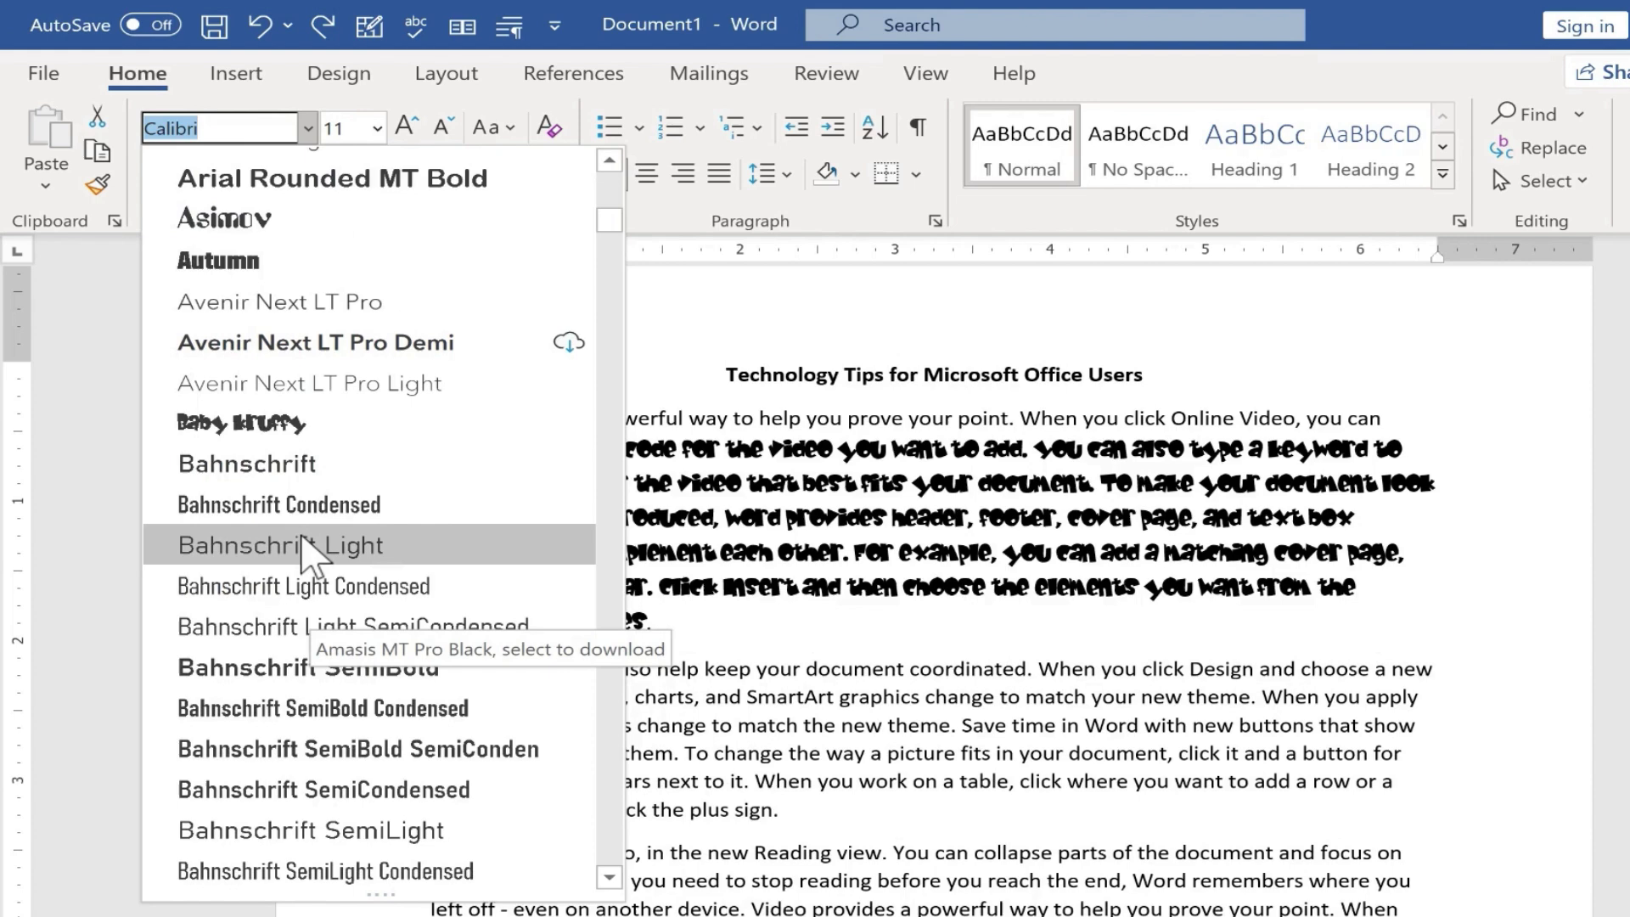
scroll(302, 548, "down", 5)
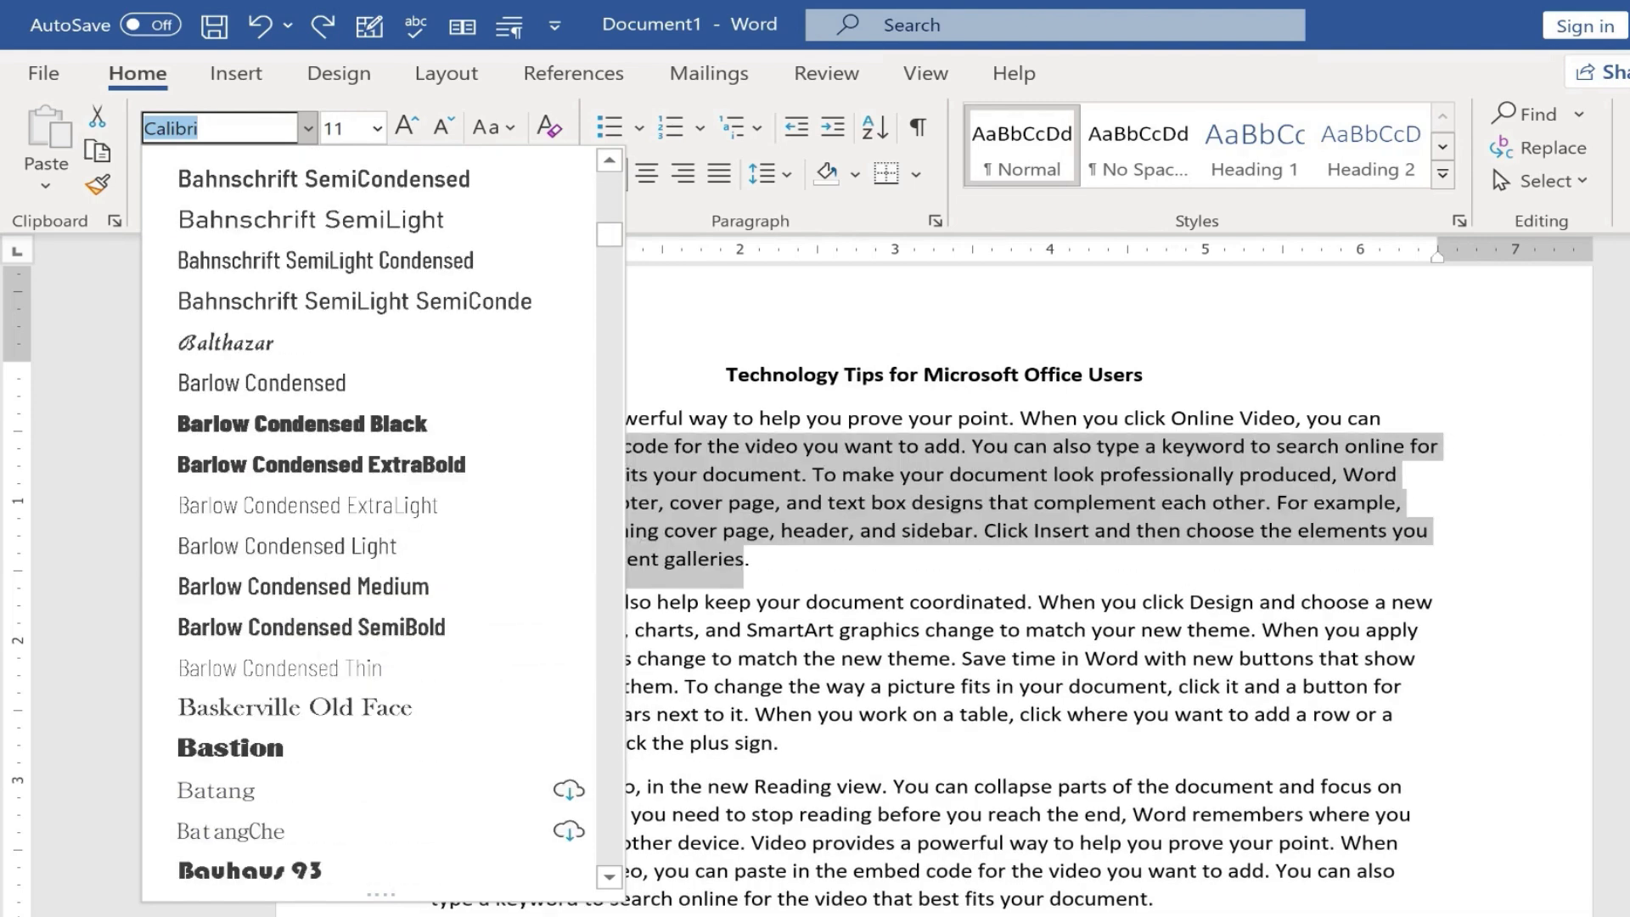
key("Escape")
left_click(1567, 357)
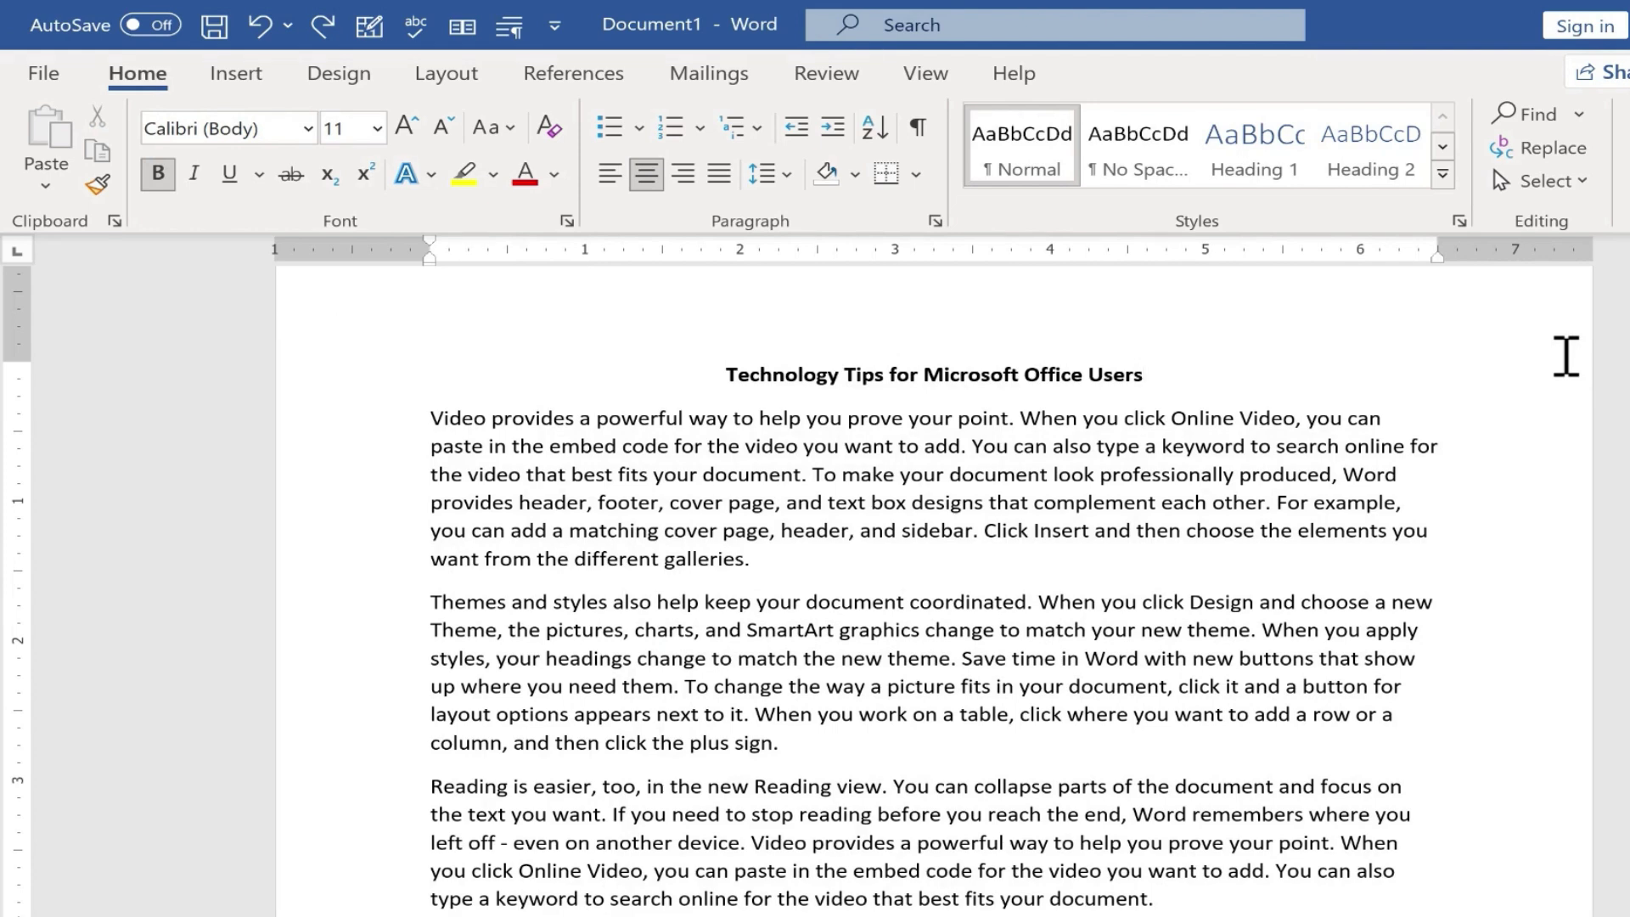
Select the whole document with Ctrl+A and change its font from Calibri to Californian FB
scroll(615, 578, "up", 1)
left_click(615, 578)
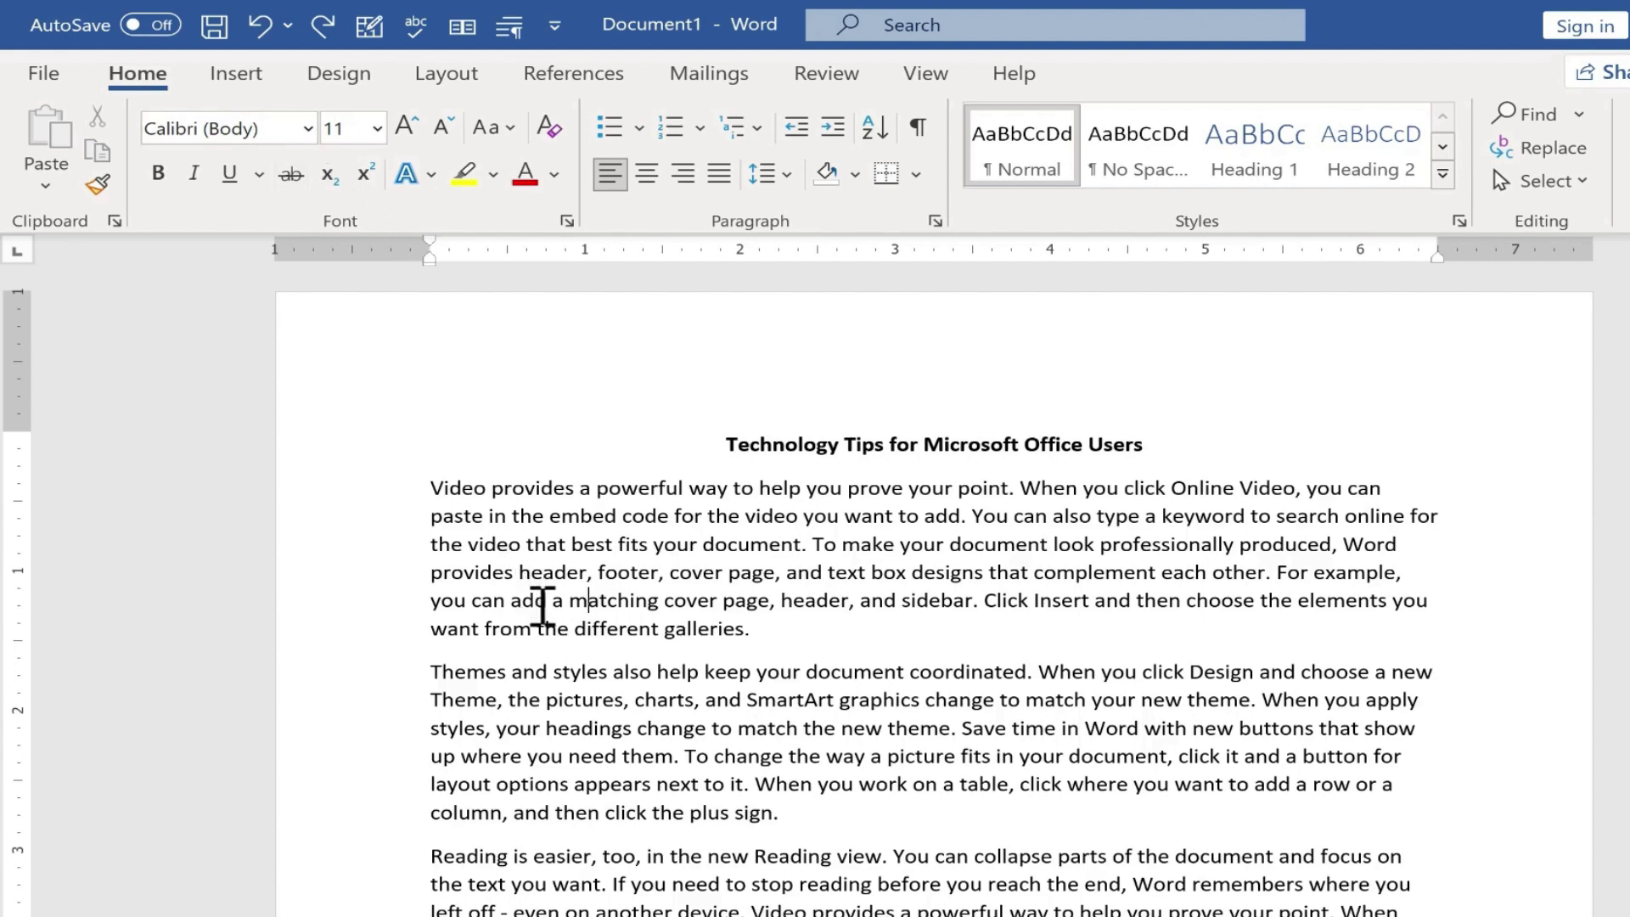
key("ctrl+a")
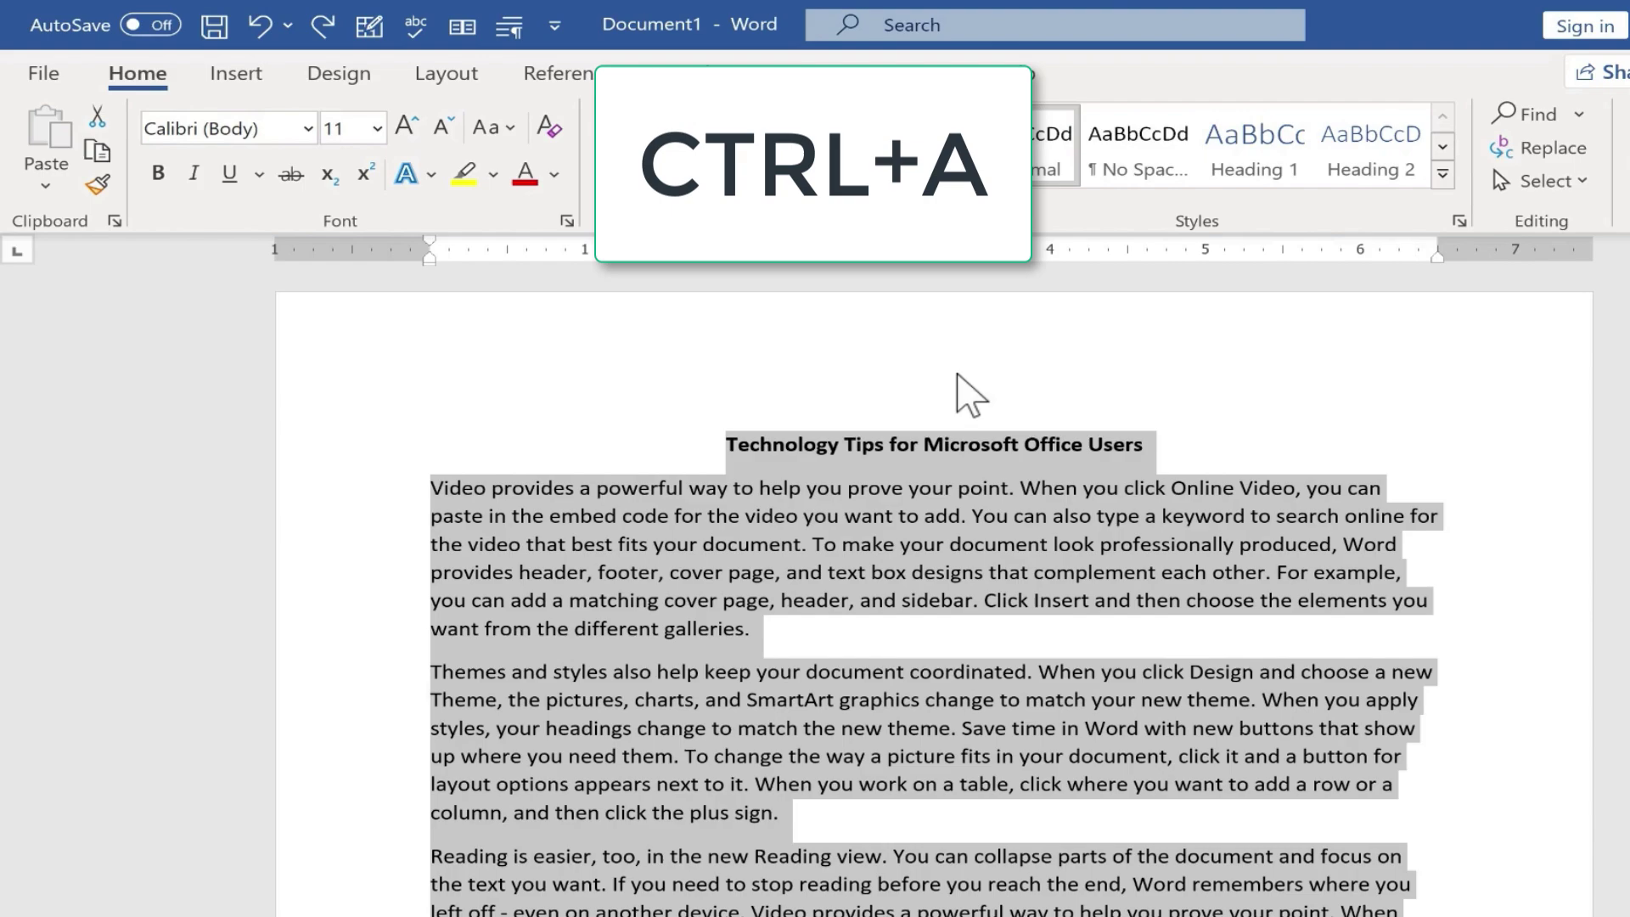
scroll(934, 724, "down", 10)
scroll(934, 725, "up", 10)
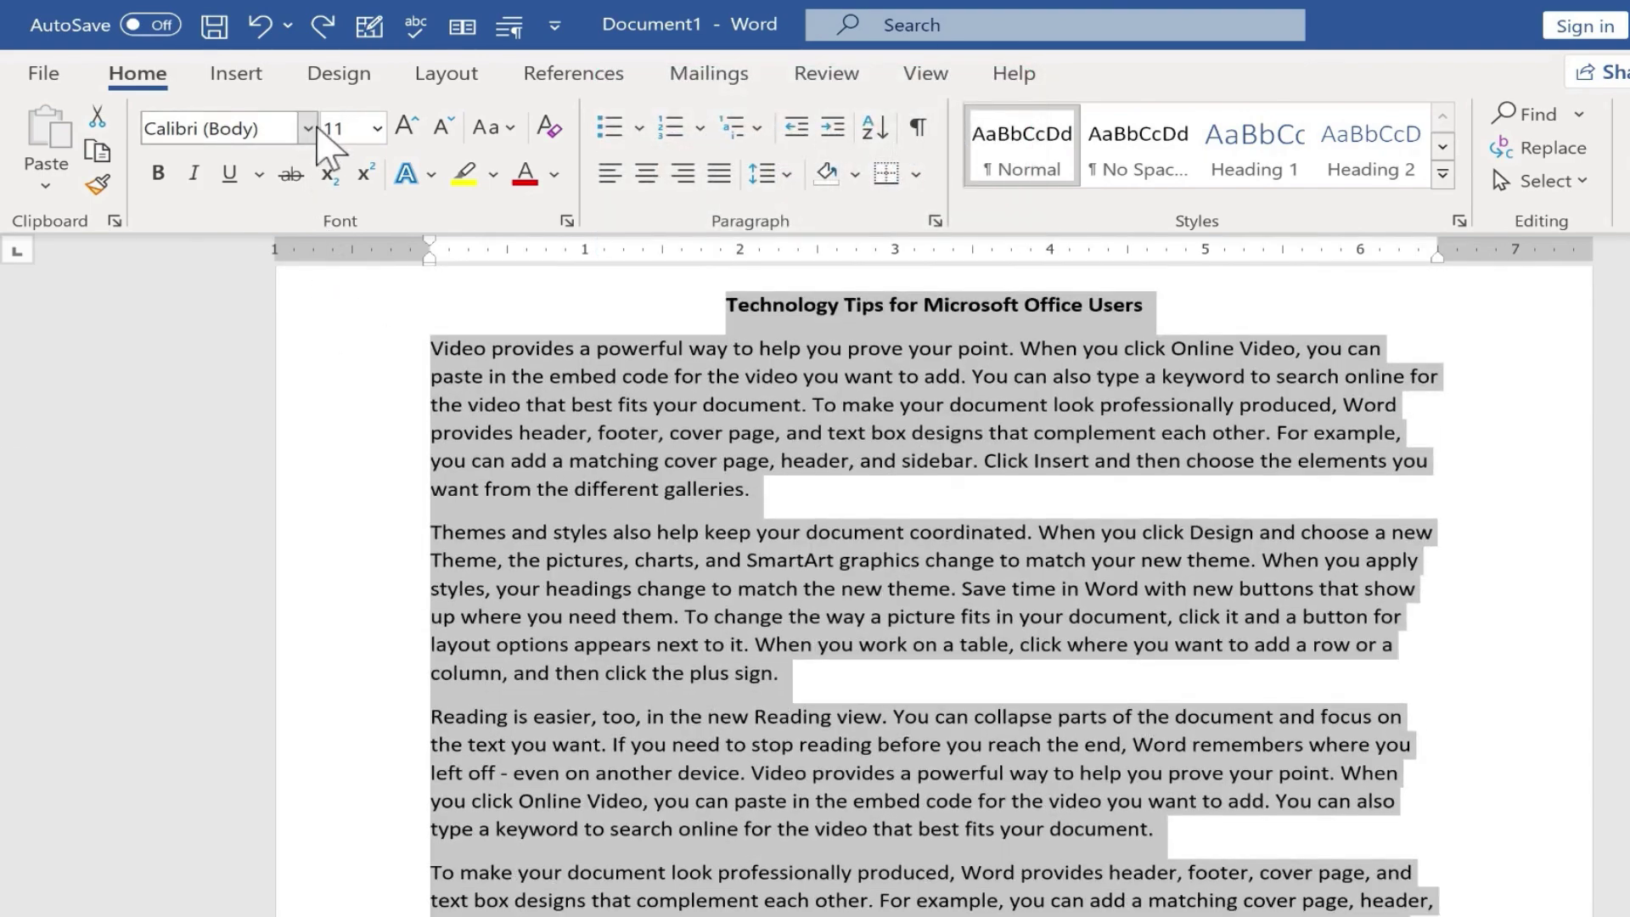
left_click(306, 128)
scroll(303, 418, "down", 3)
scroll(314, 441, "down", 3)
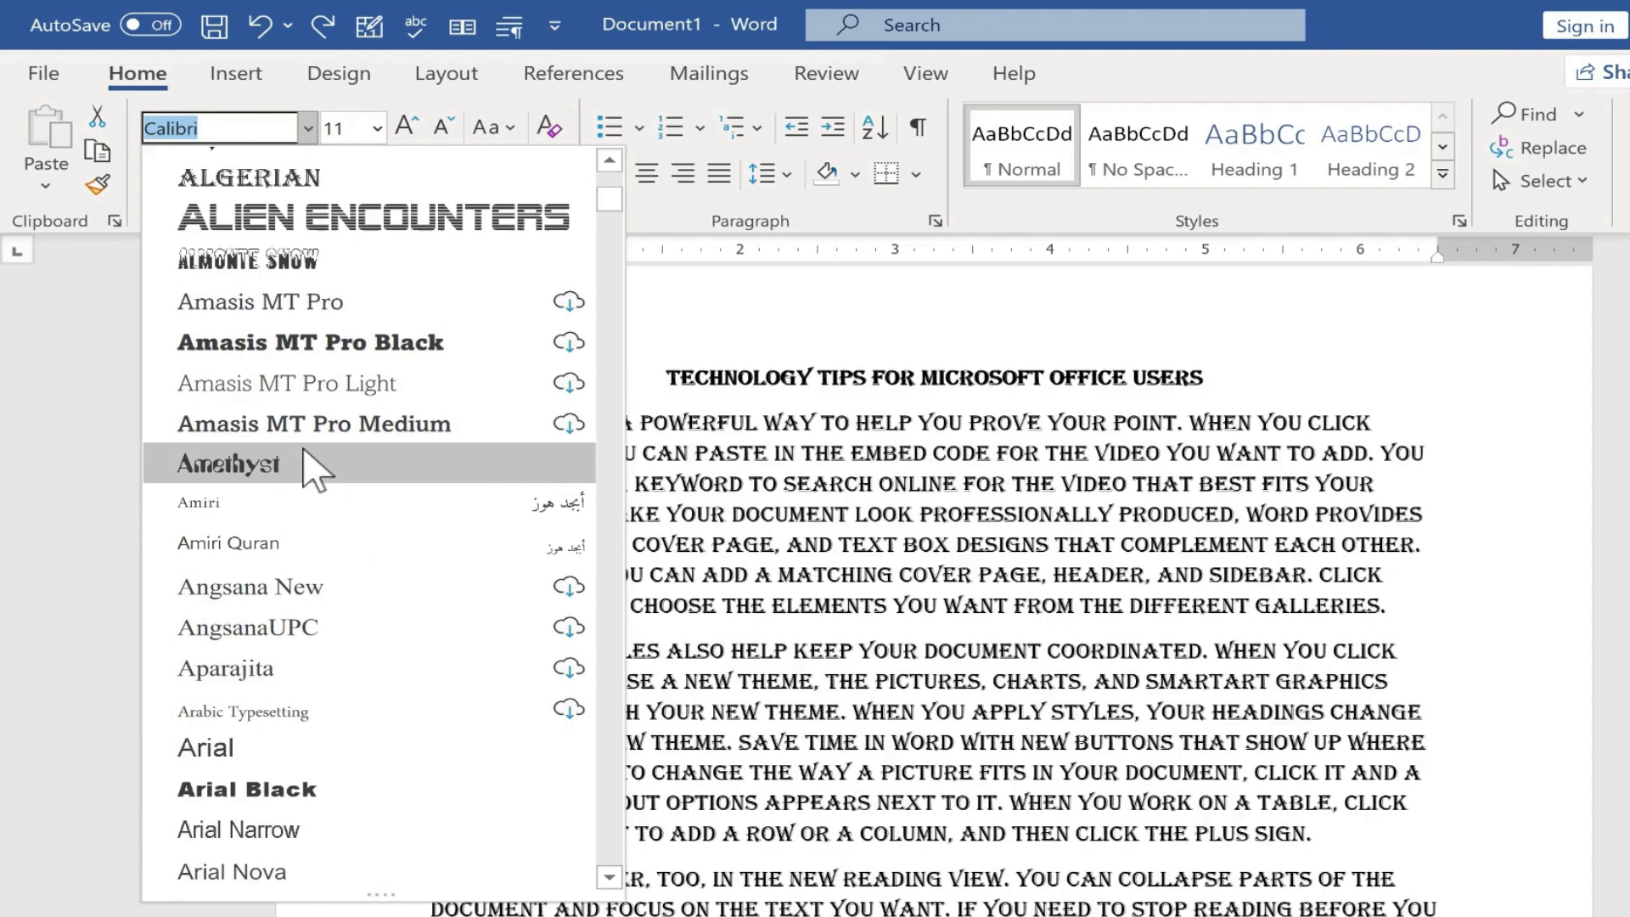
scroll(310, 628, "down", 10)
left_click(254, 671)
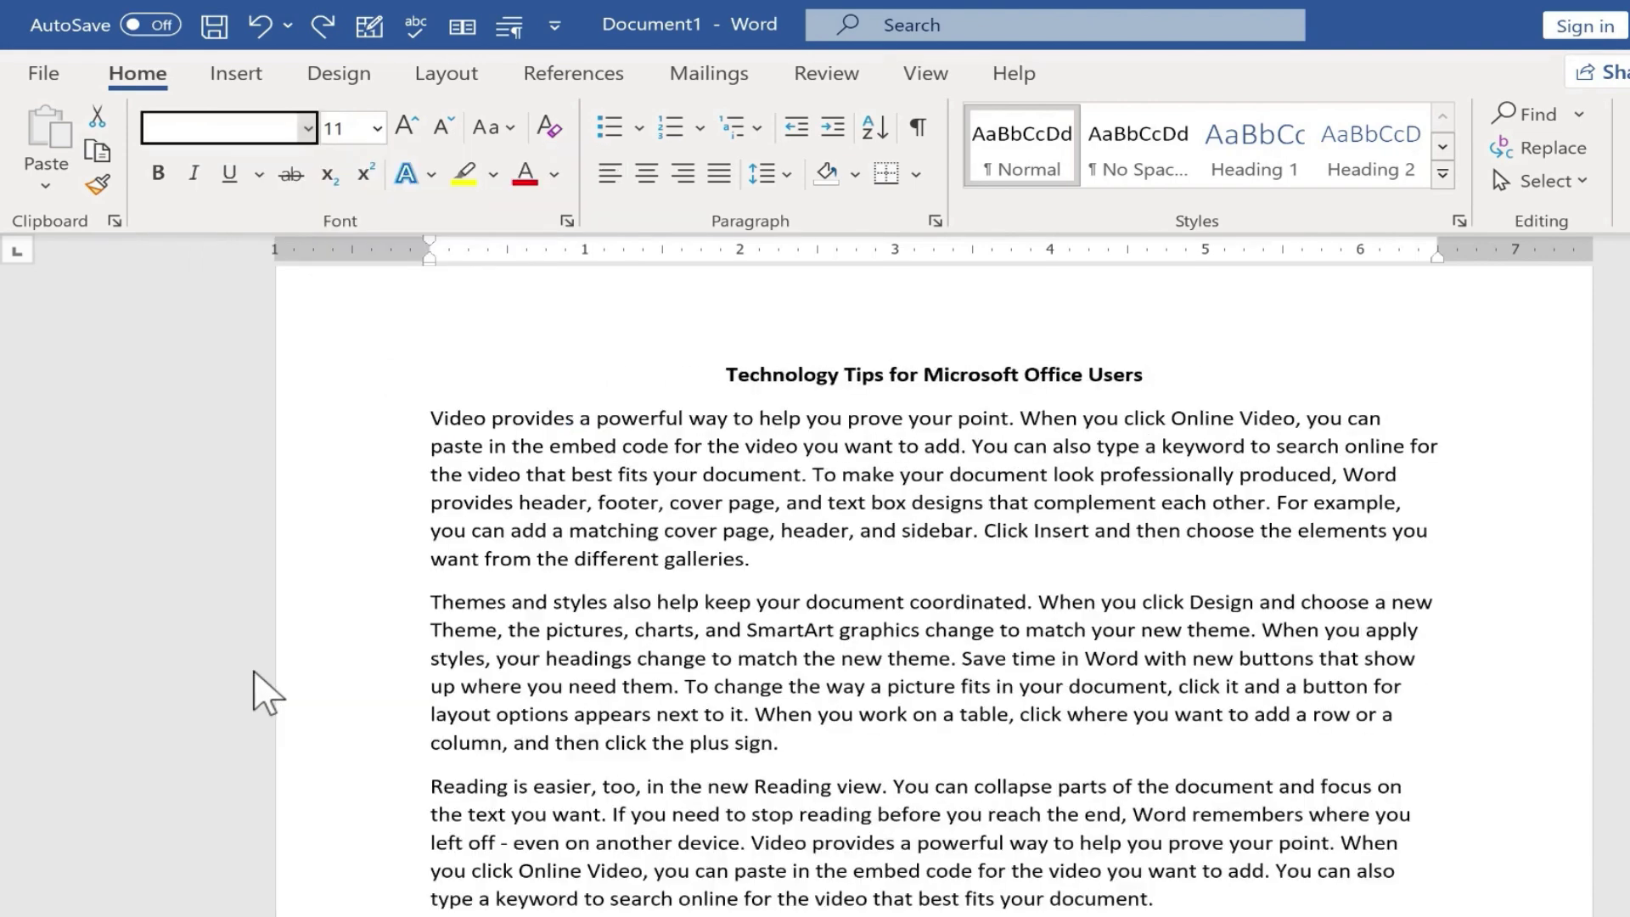
left_click(867, 501)
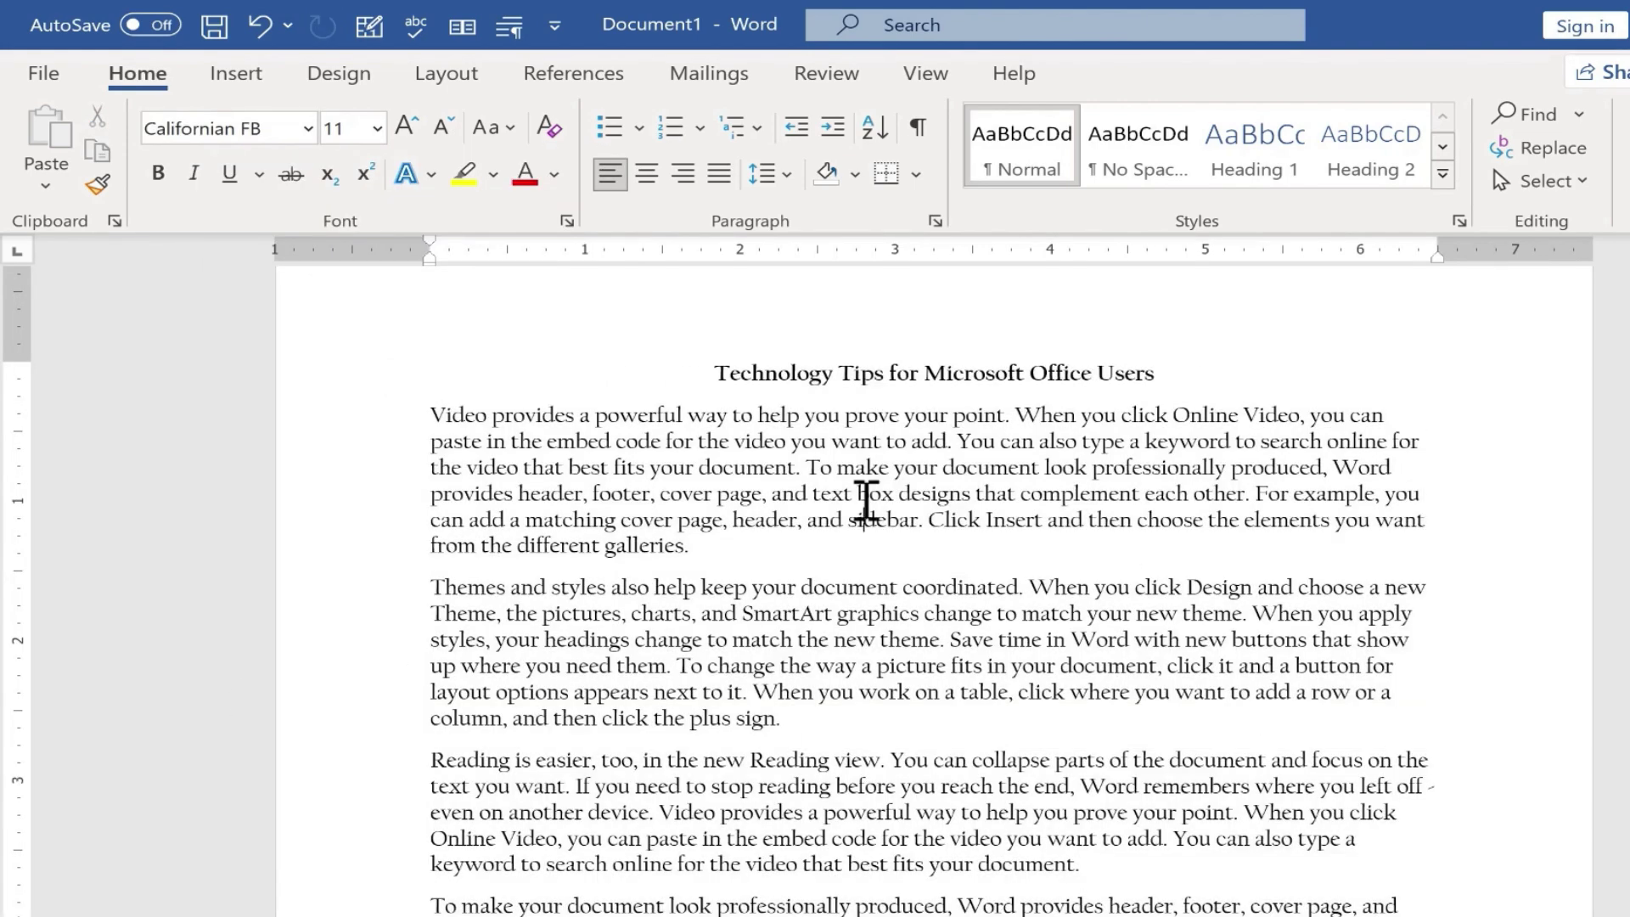
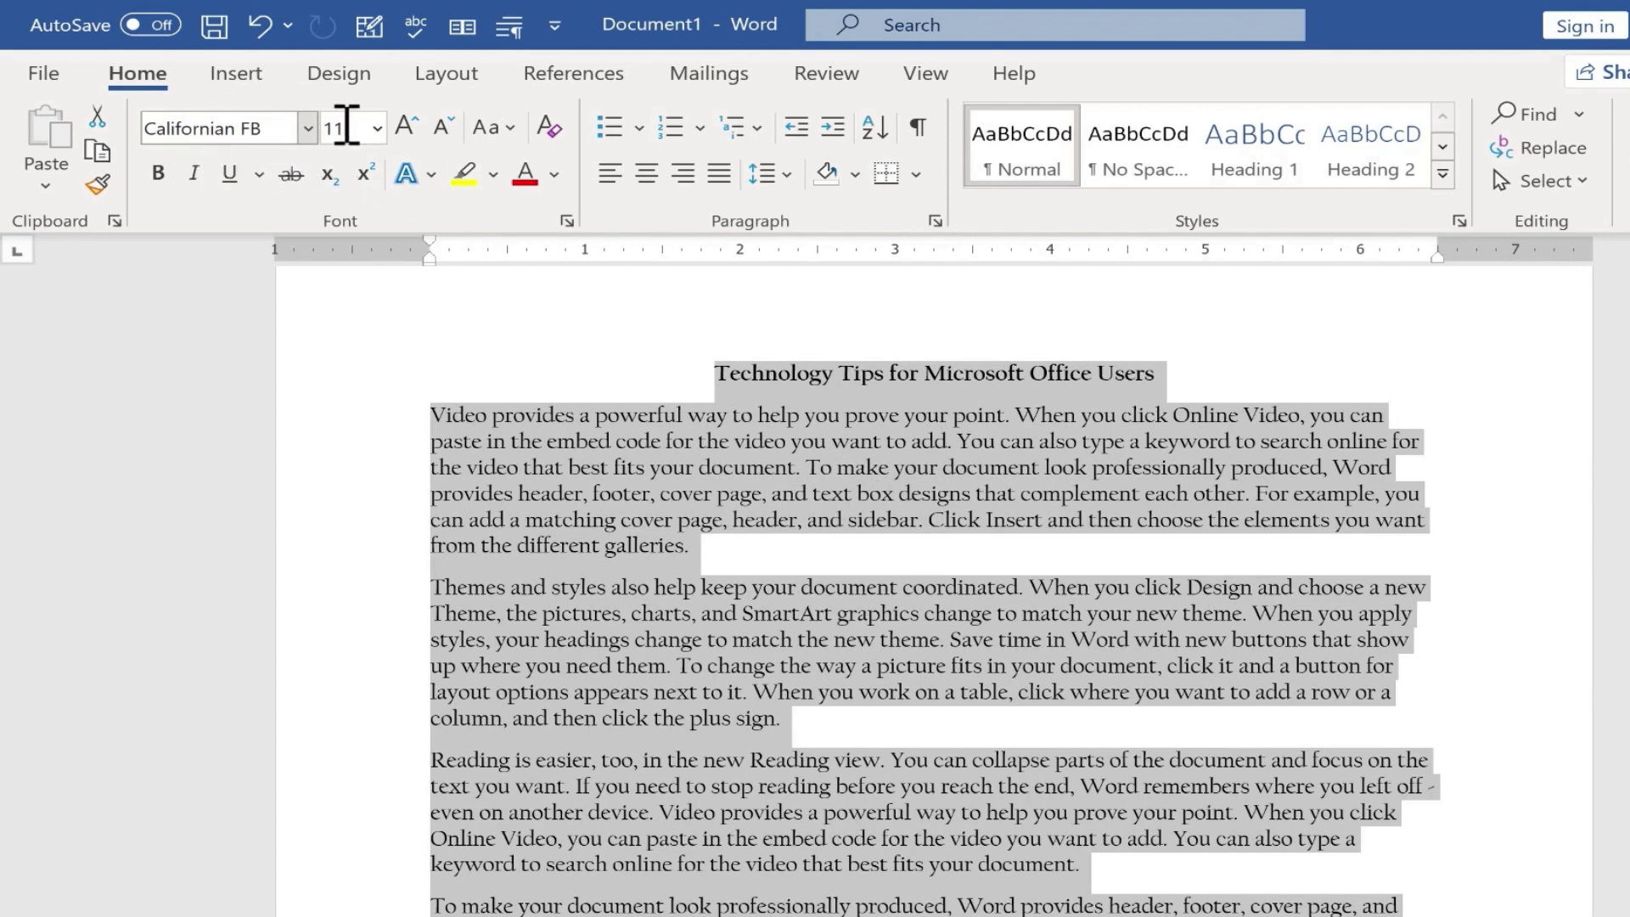
Change the Californian FB document text from 11 to 12 pt
left_click(377, 128)
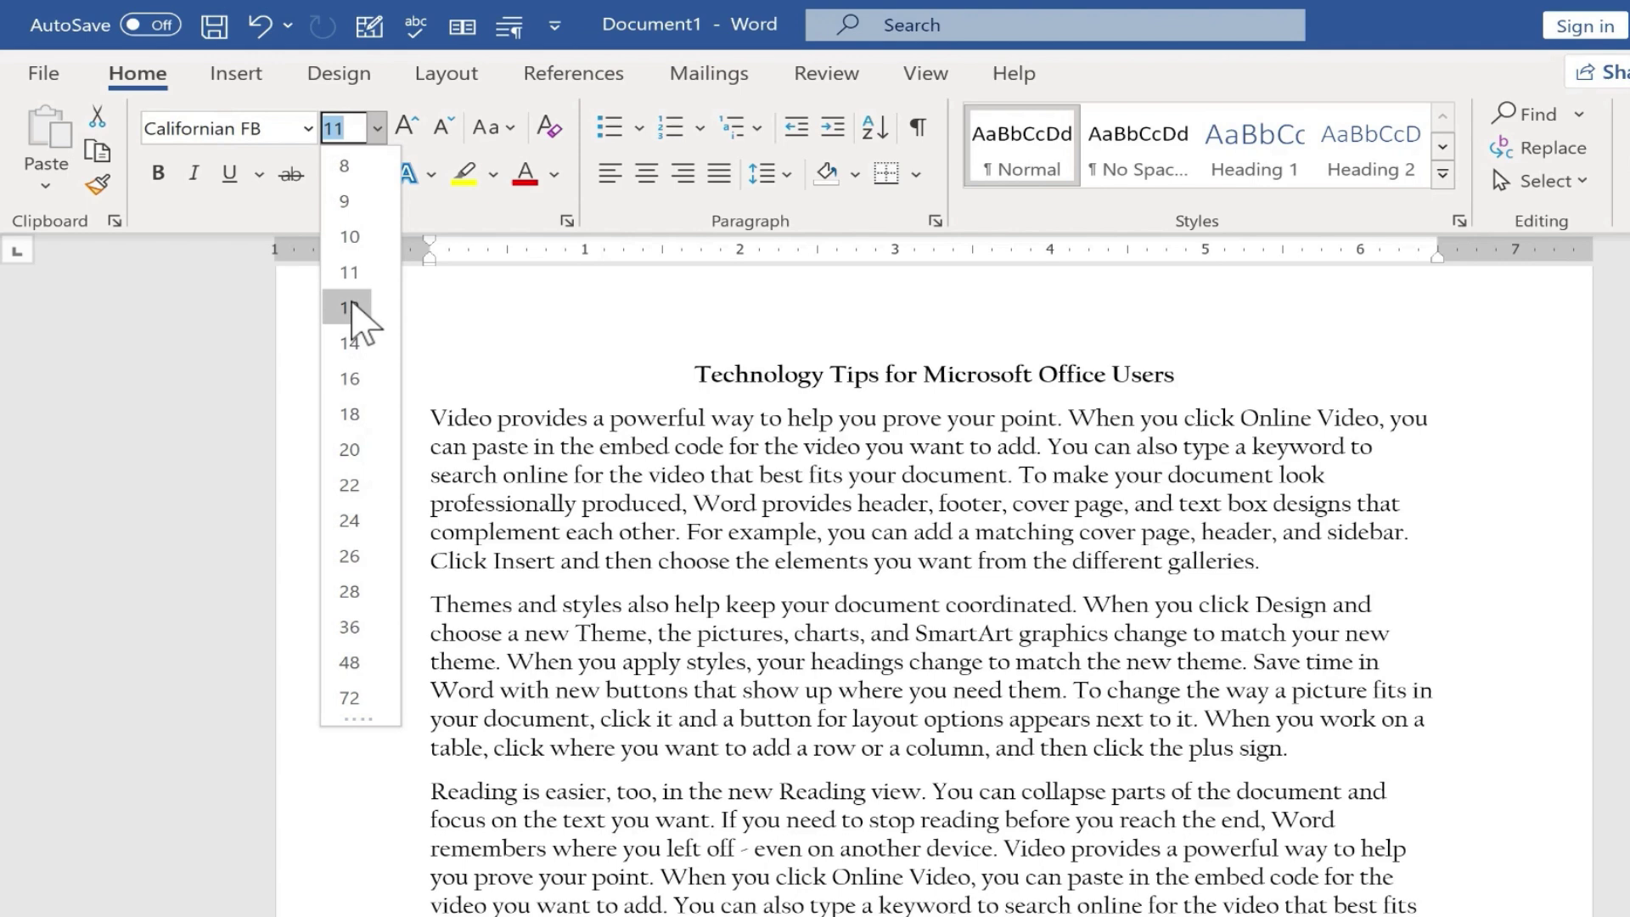
left_click(349, 307)
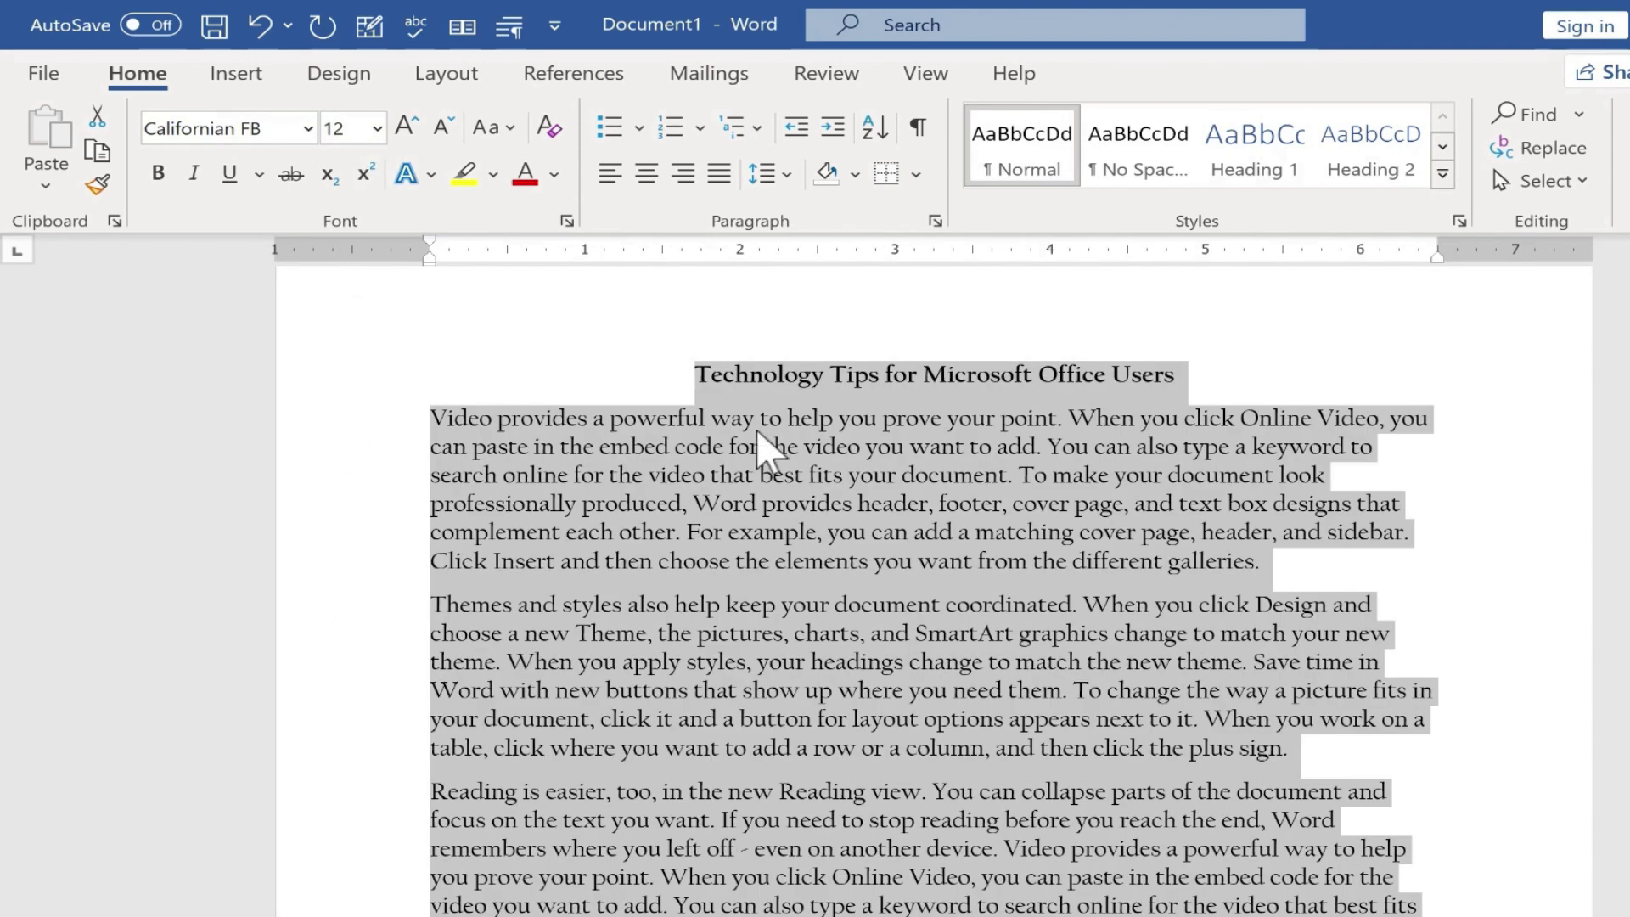
left_click(1375, 375)
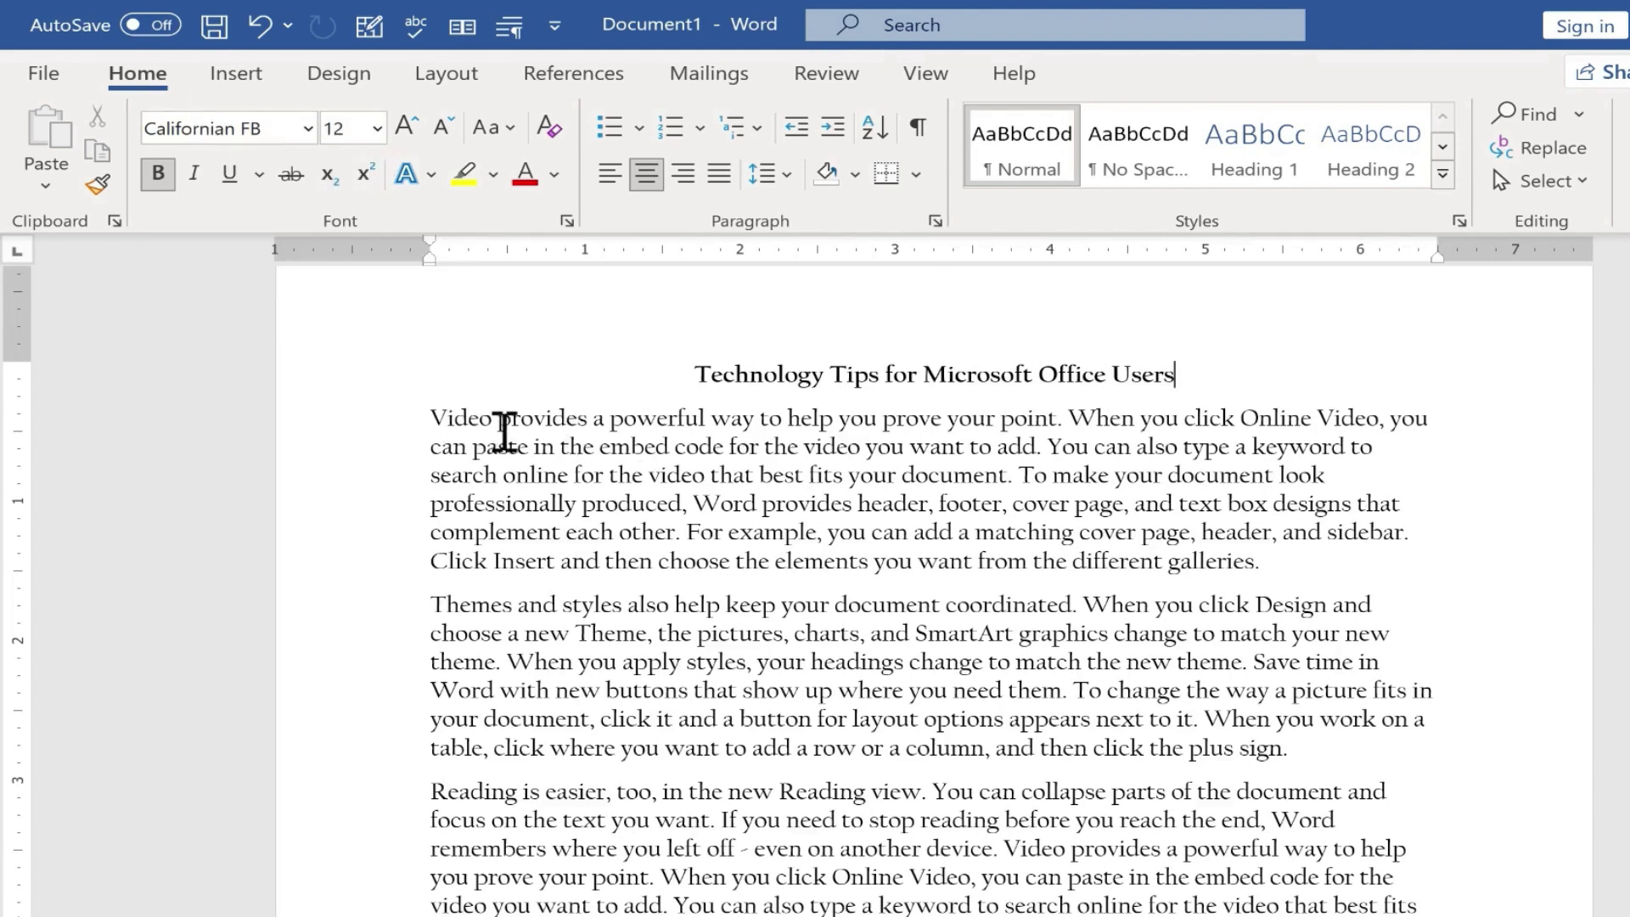
Save Californian FB 12 pt as the default font for all Normal.dotm-based documents
left_click_drag(433, 418, 778, 462)
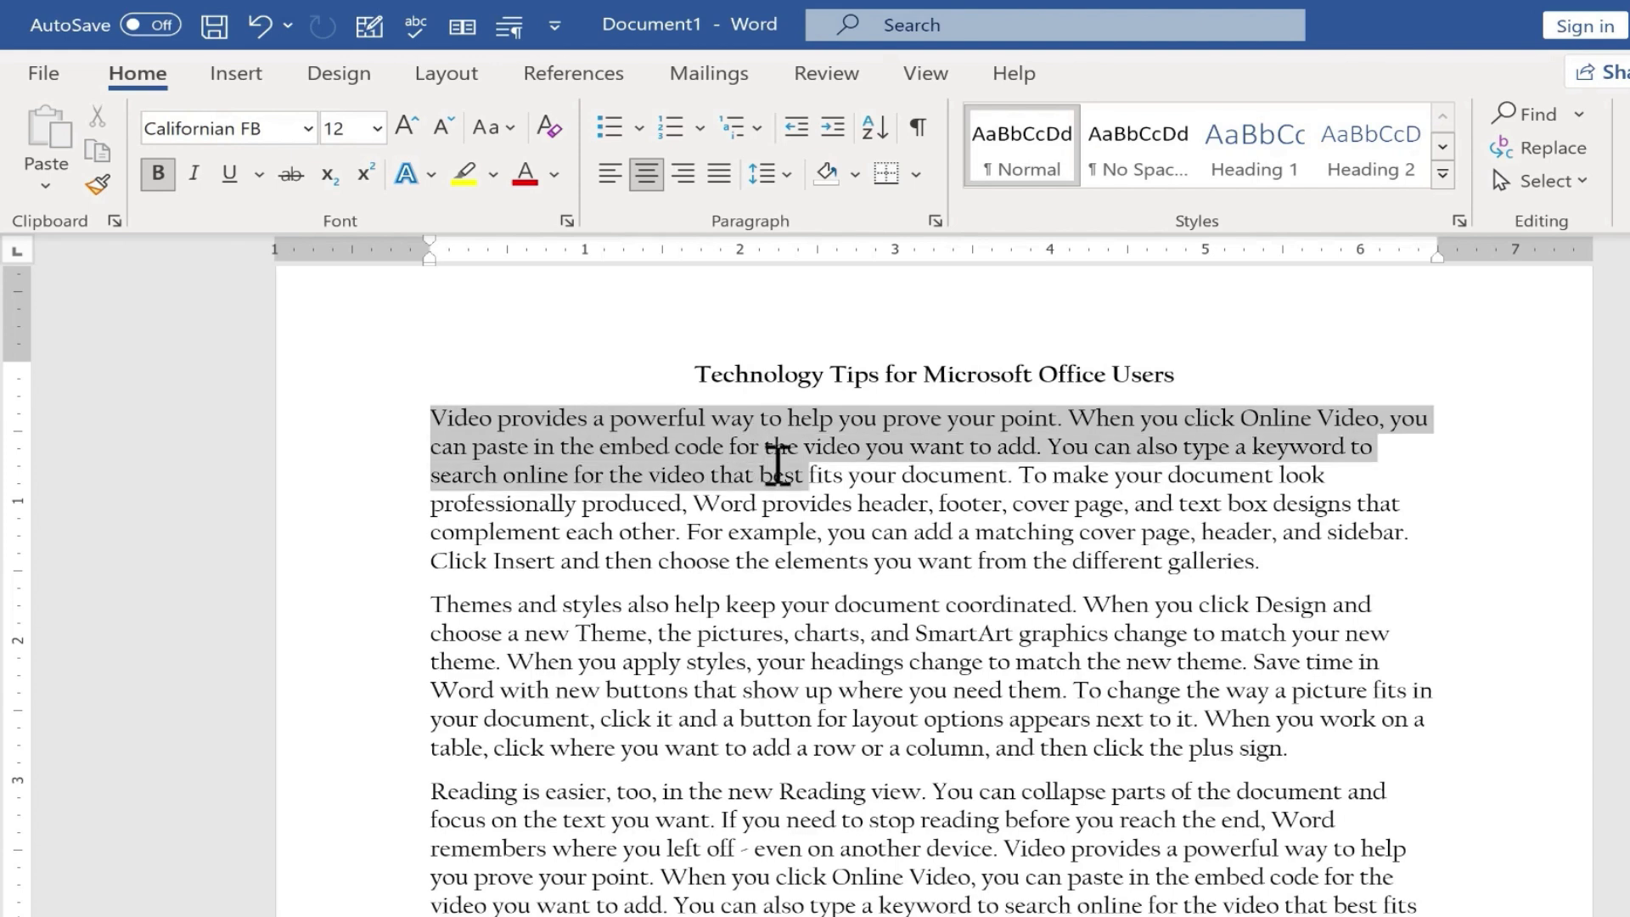
right_click(755, 467)
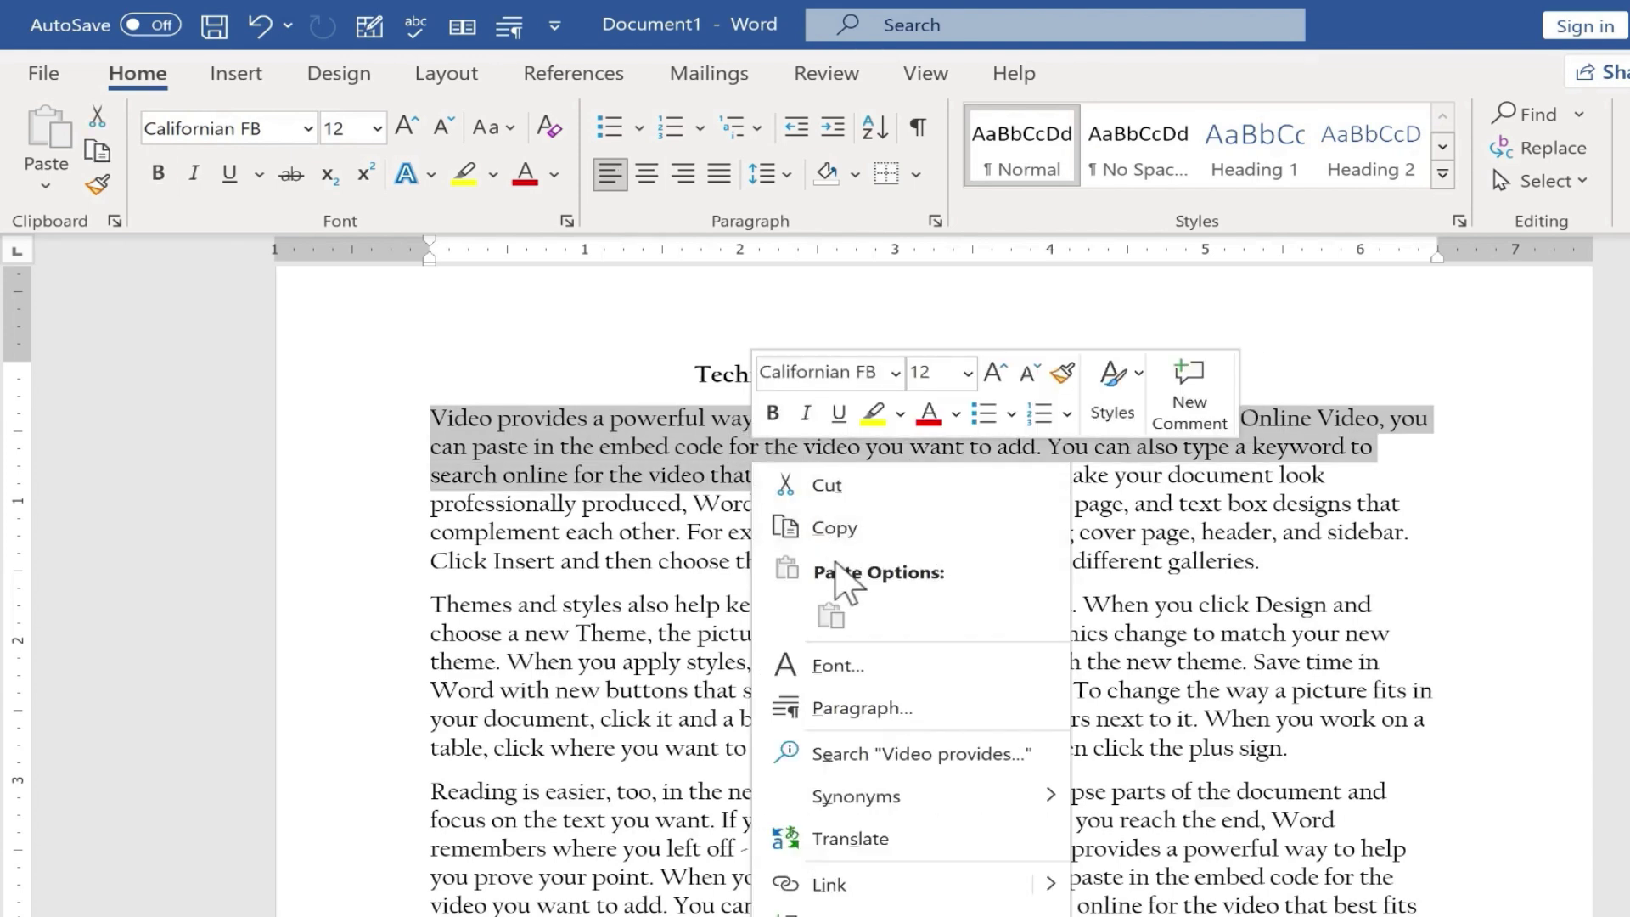
left_click(870, 666)
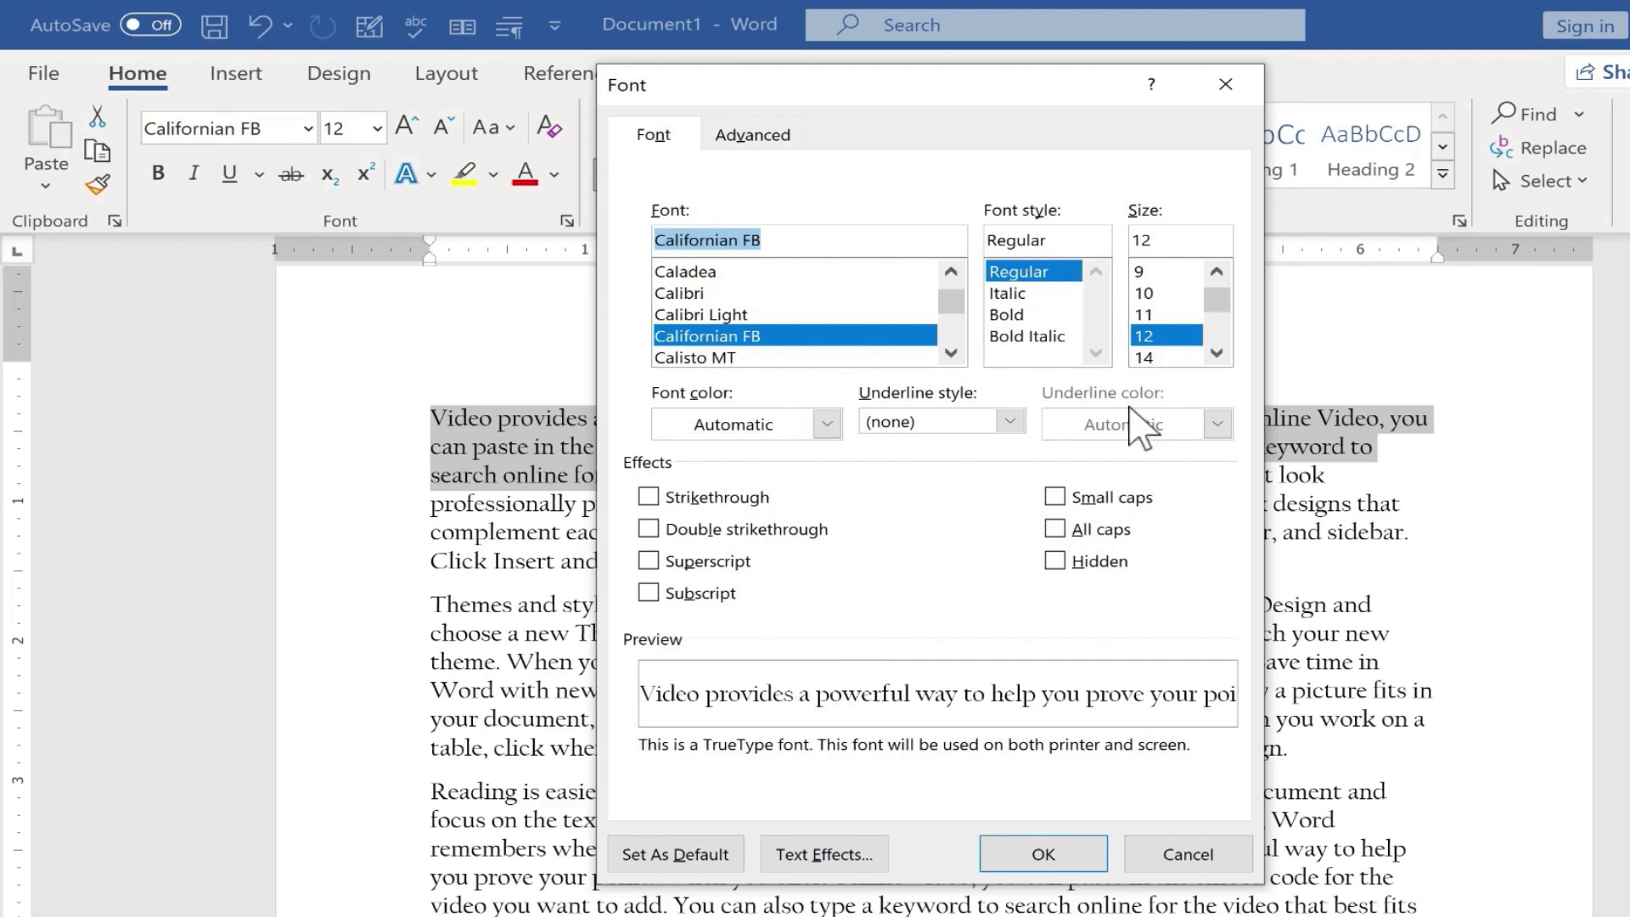
left_click(635, 866)
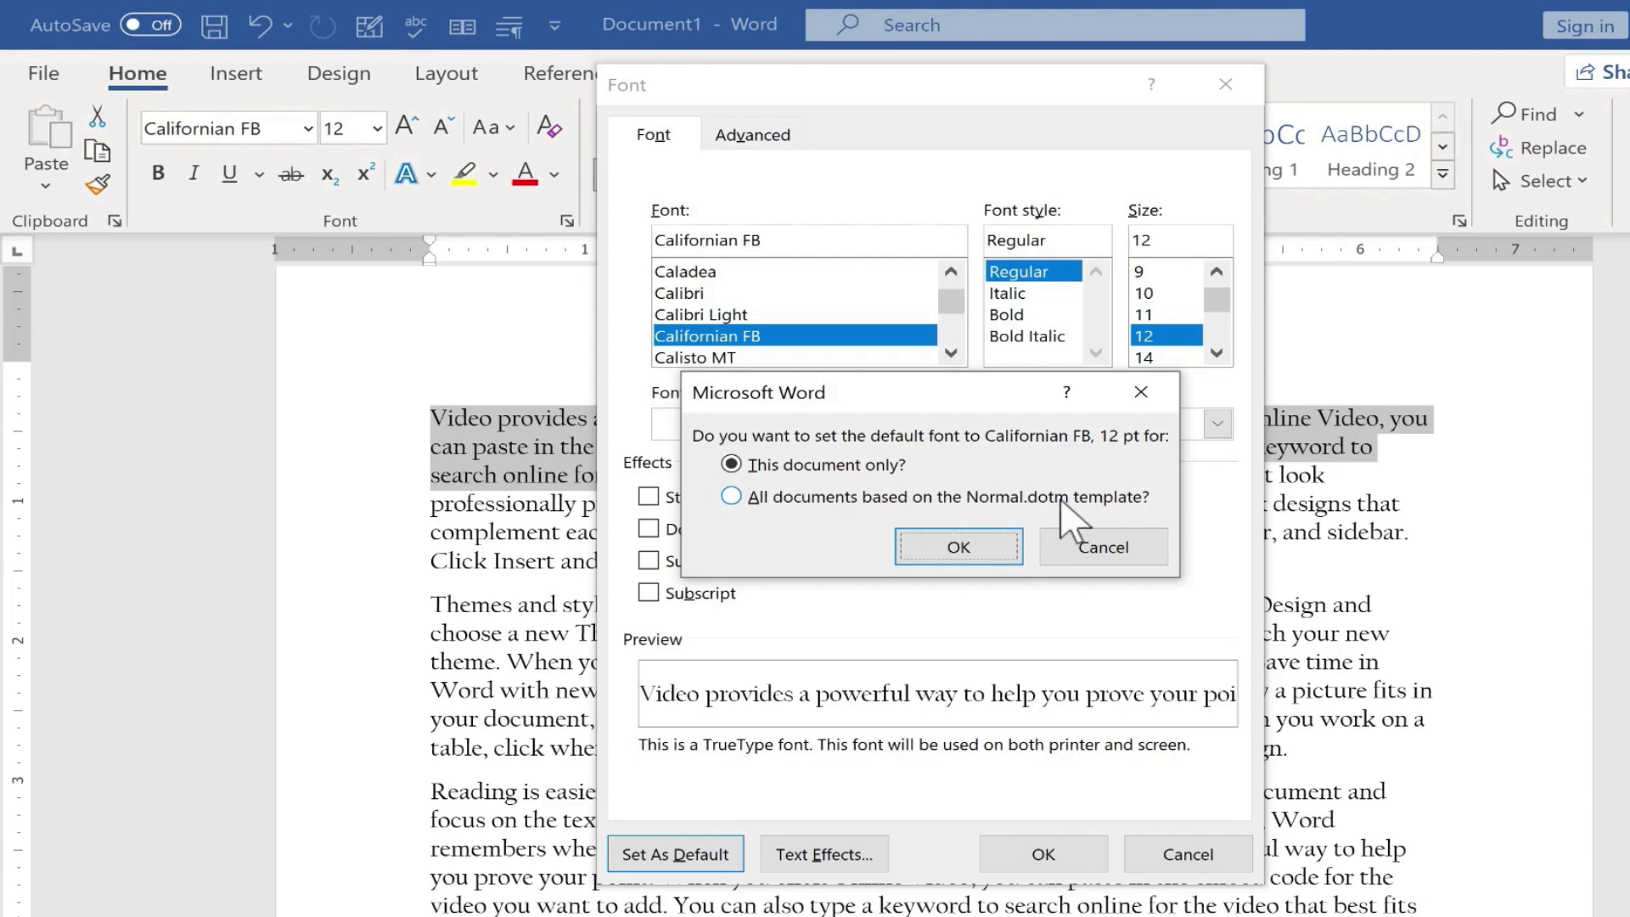
left_click(794, 499)
left_click(958, 548)
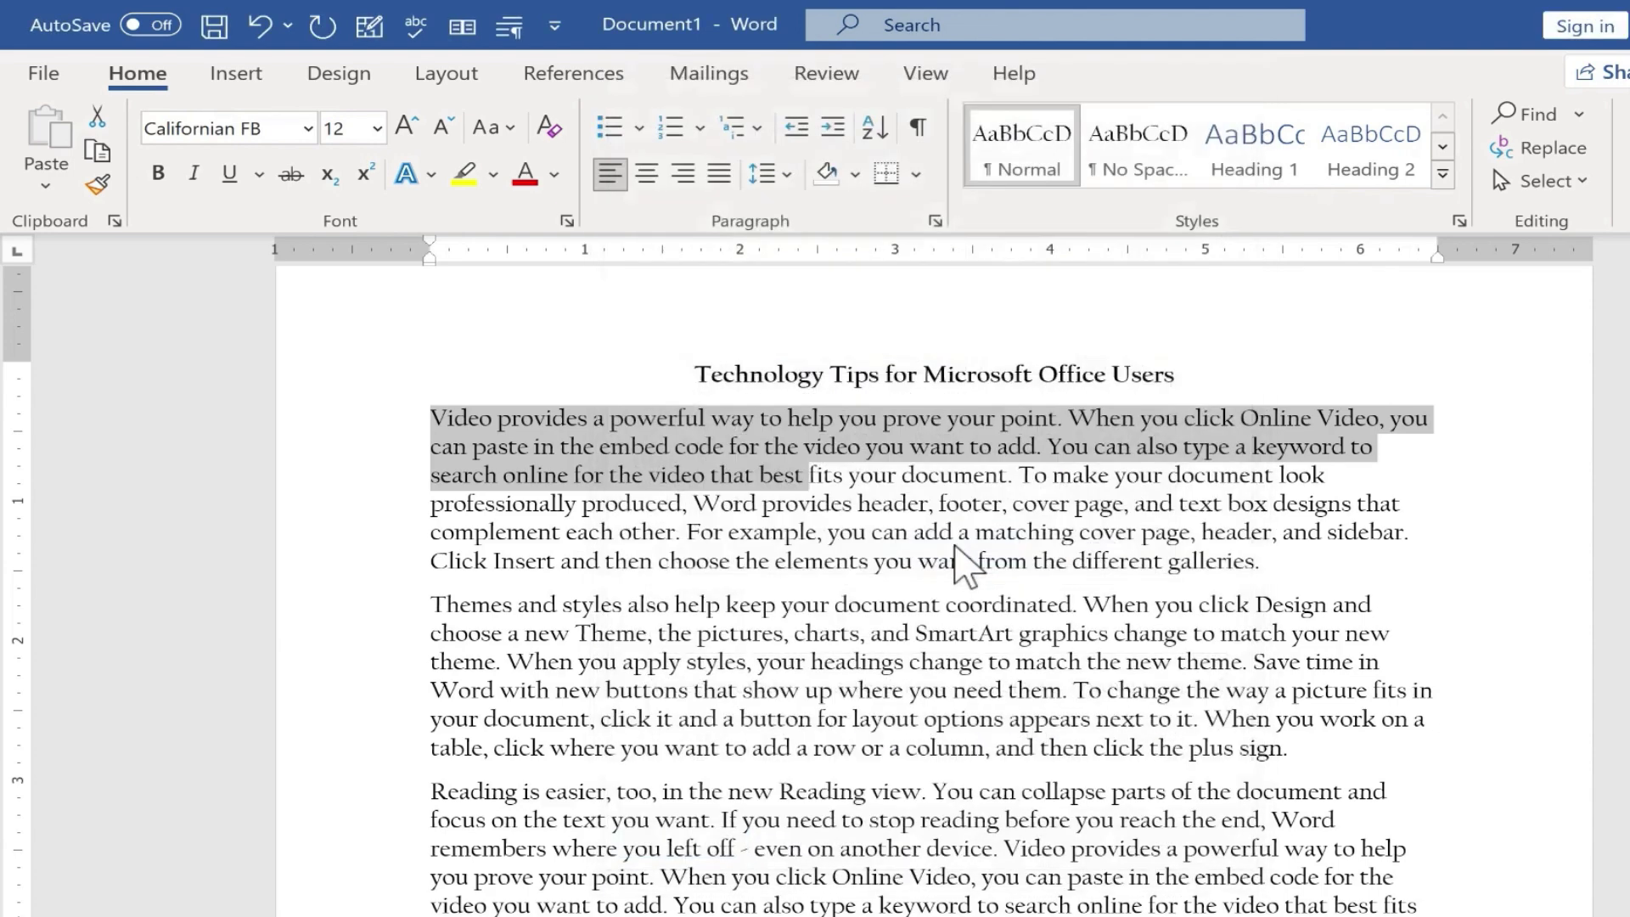
left_click(976, 534)
Create a new blank document from the File menu
left_click(43, 75)
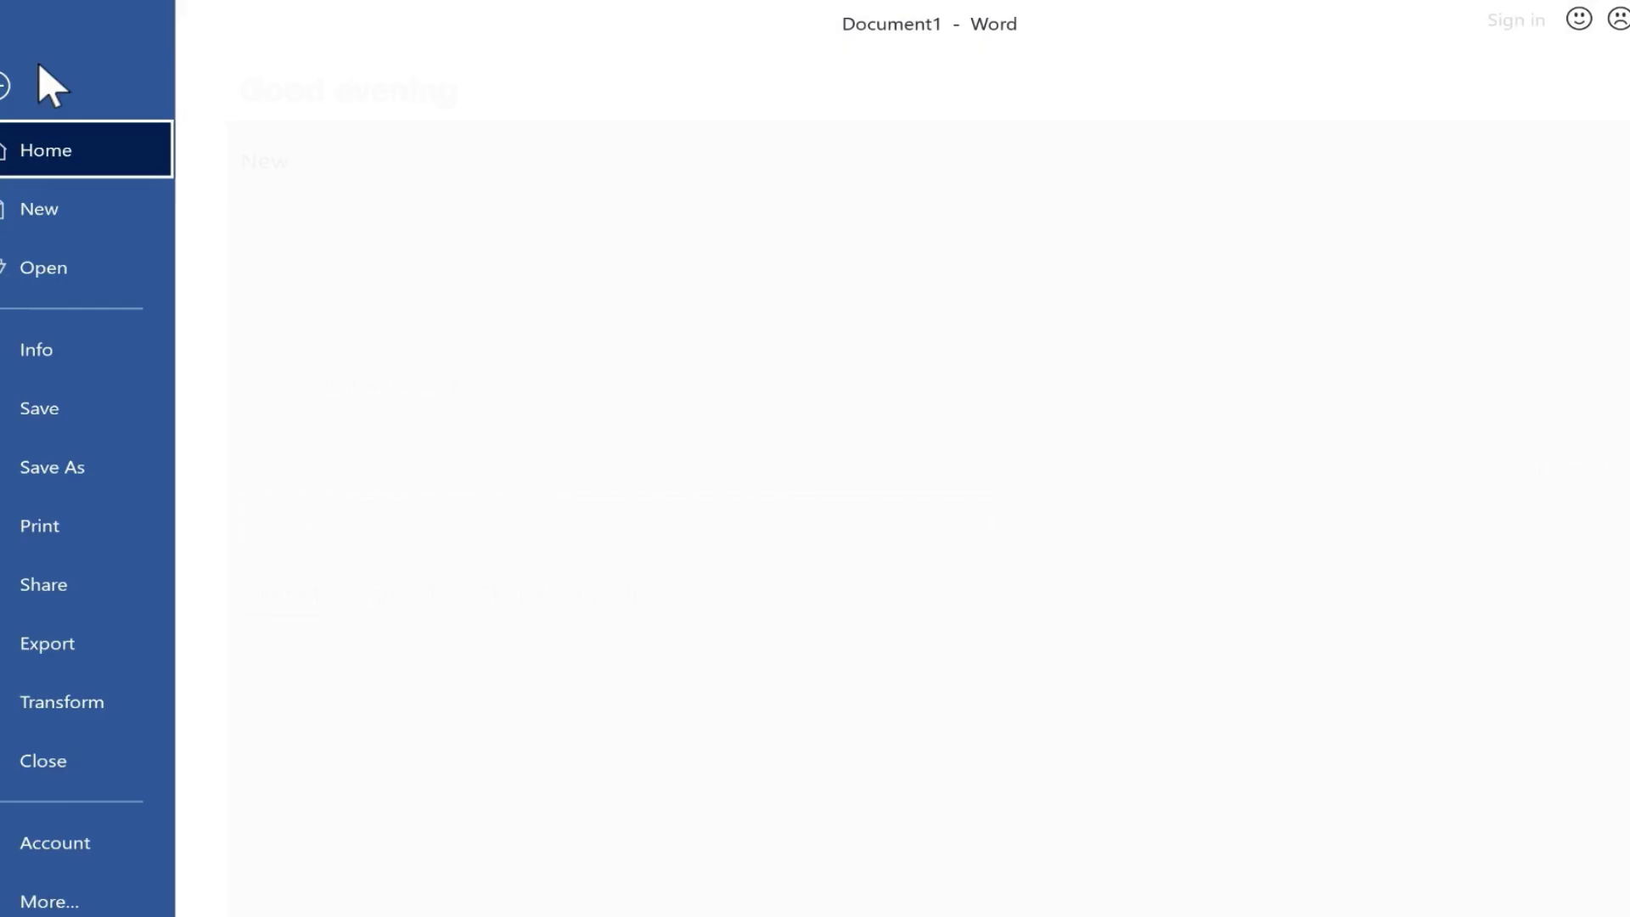
left_click(61, 221)
left_click(466, 314)
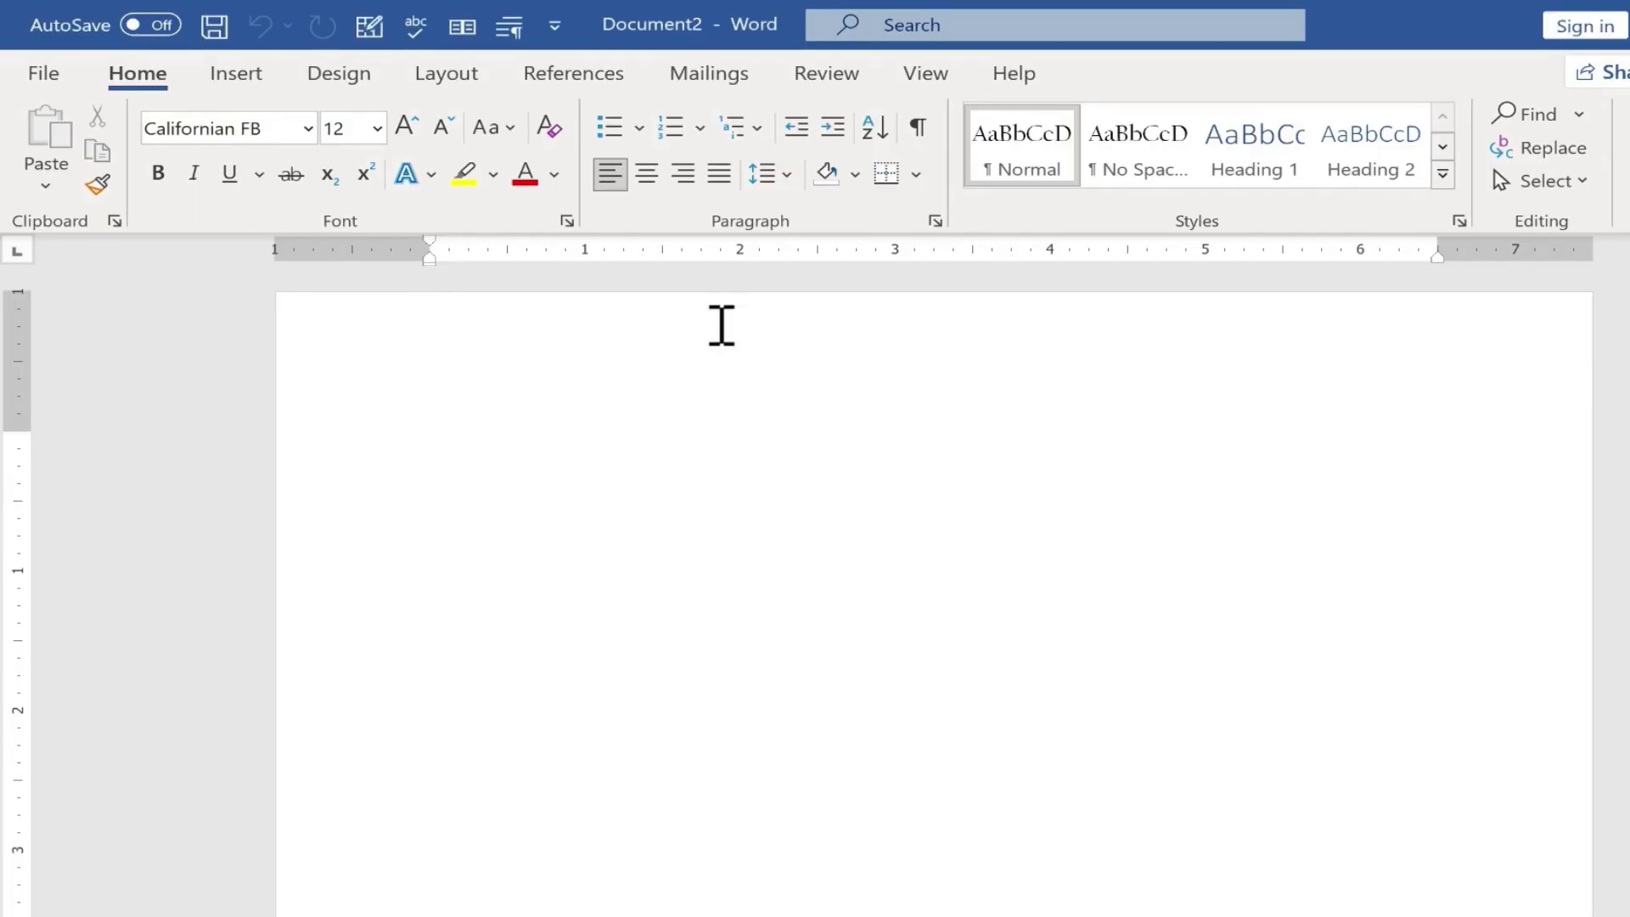
Type 'Hello there world!' and confirm it appears in Californian FB 12
type("Hello the")
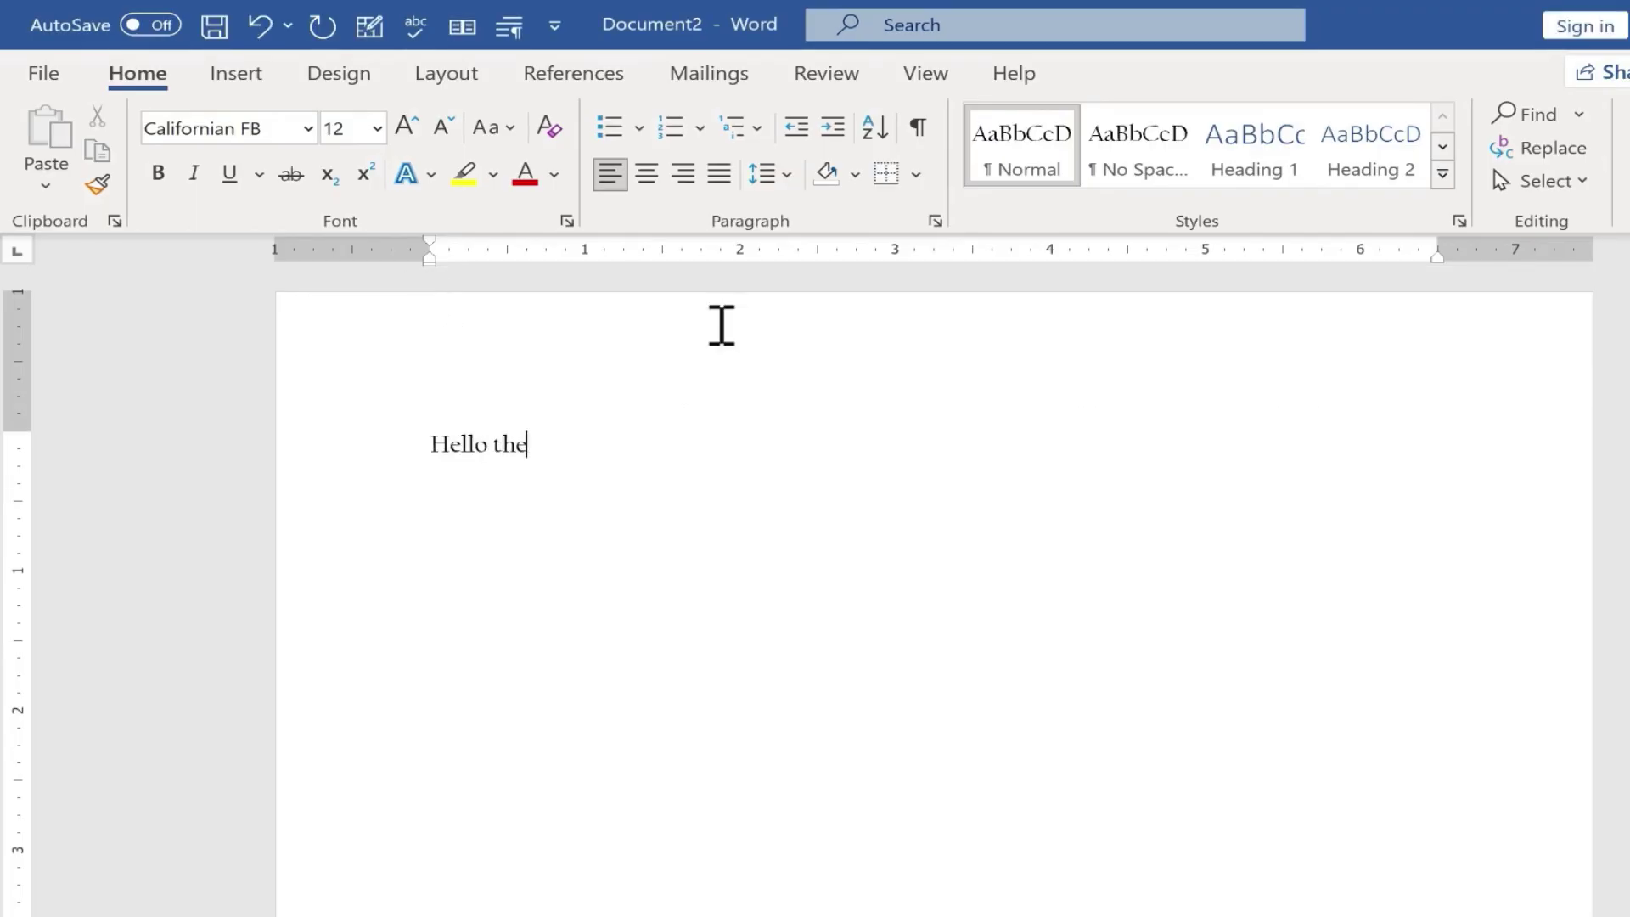
type("re world!")
left_click(495, 444, "shift")
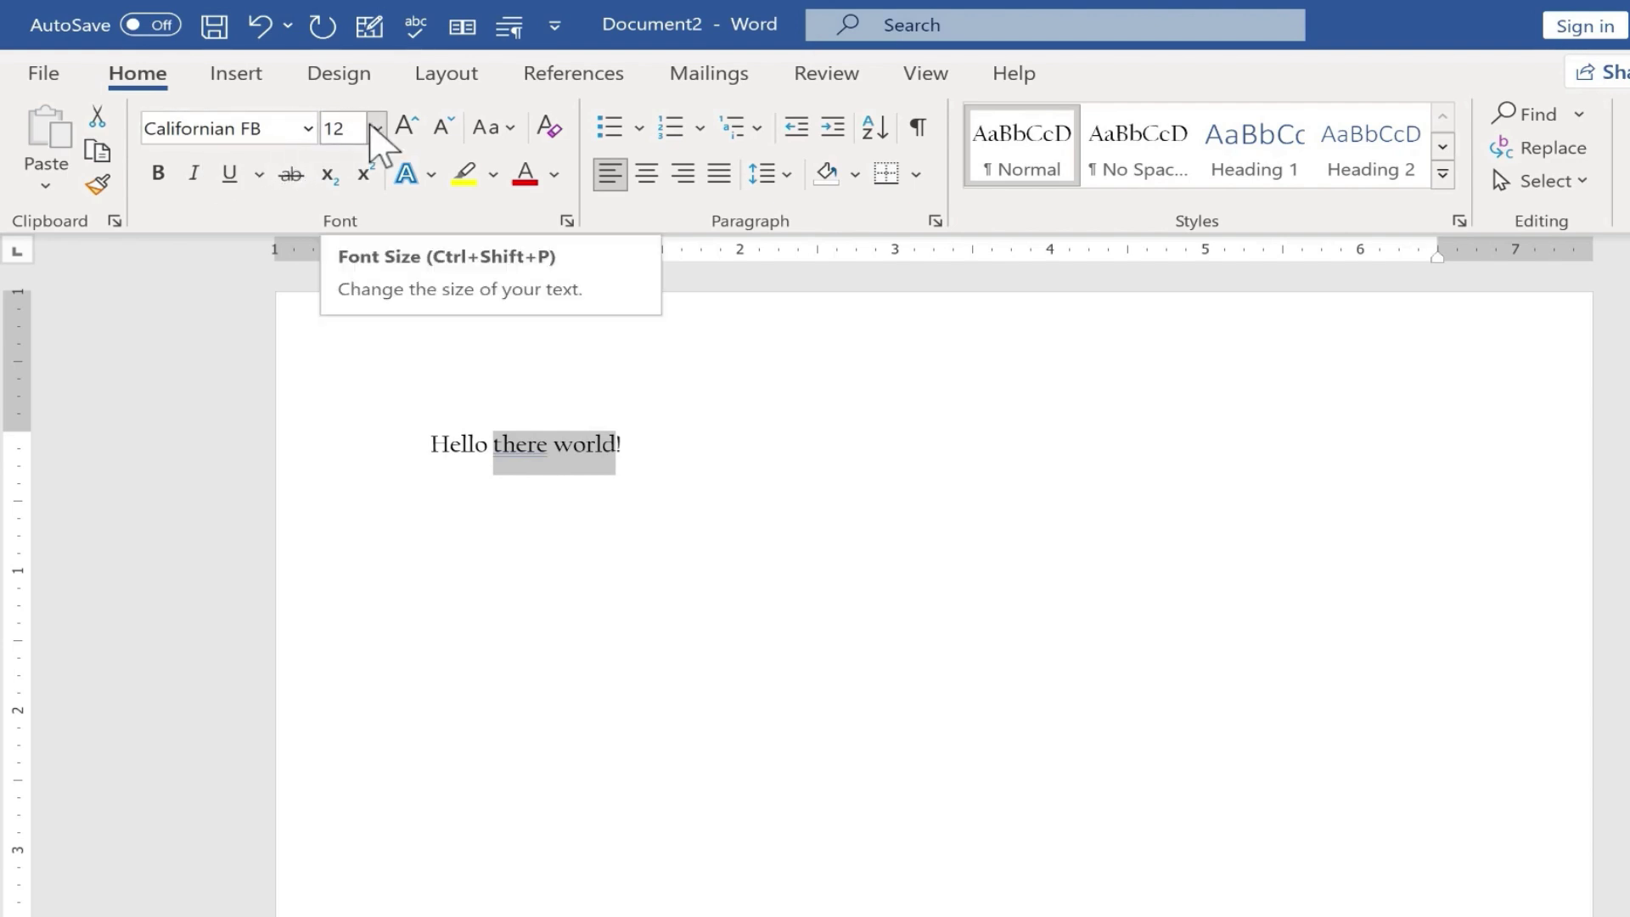
left_click(637, 830)
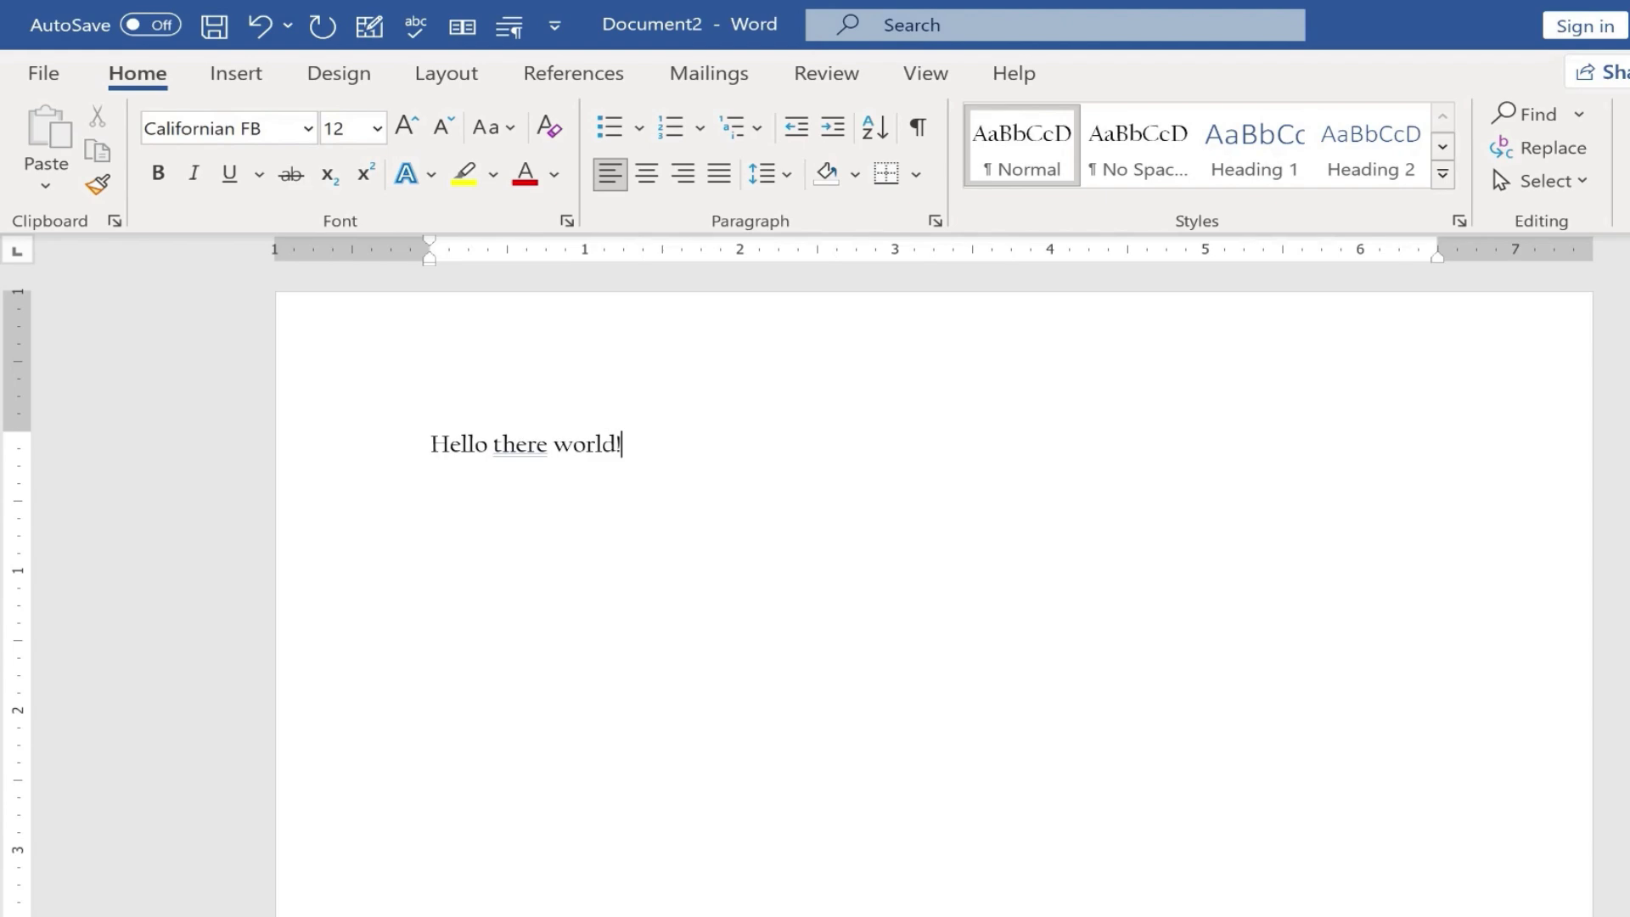
mouse_move(597, 916)
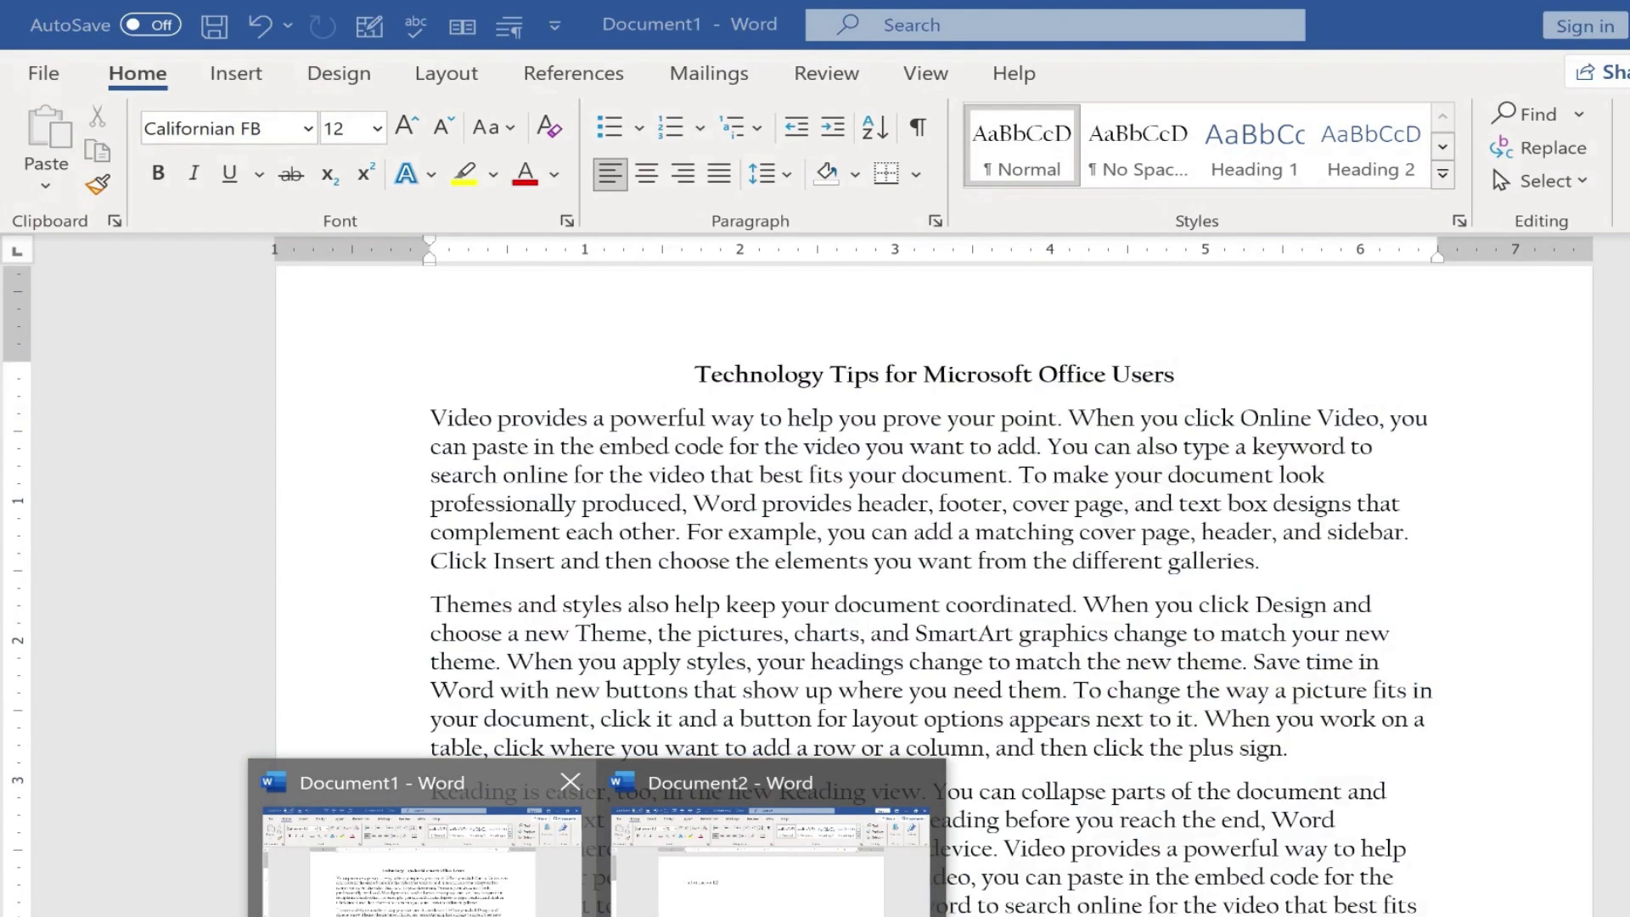
In Document1, highlight 'Video provides a powerful way' yellow with red font colour
left_click(420, 849)
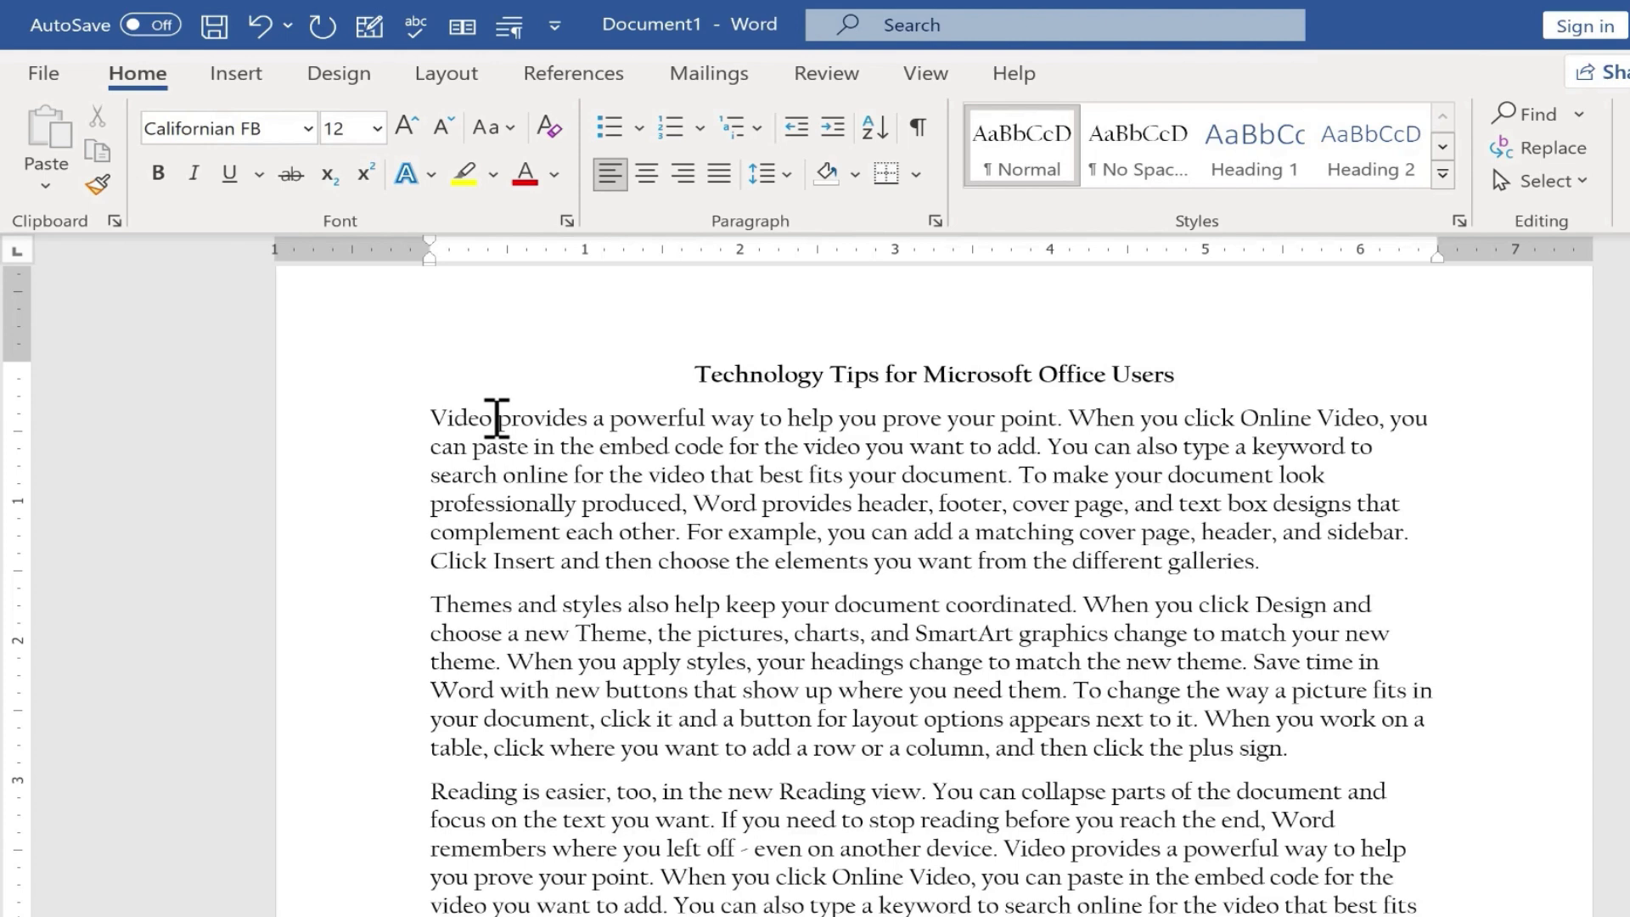
left_click_drag(496, 418, 751, 418)
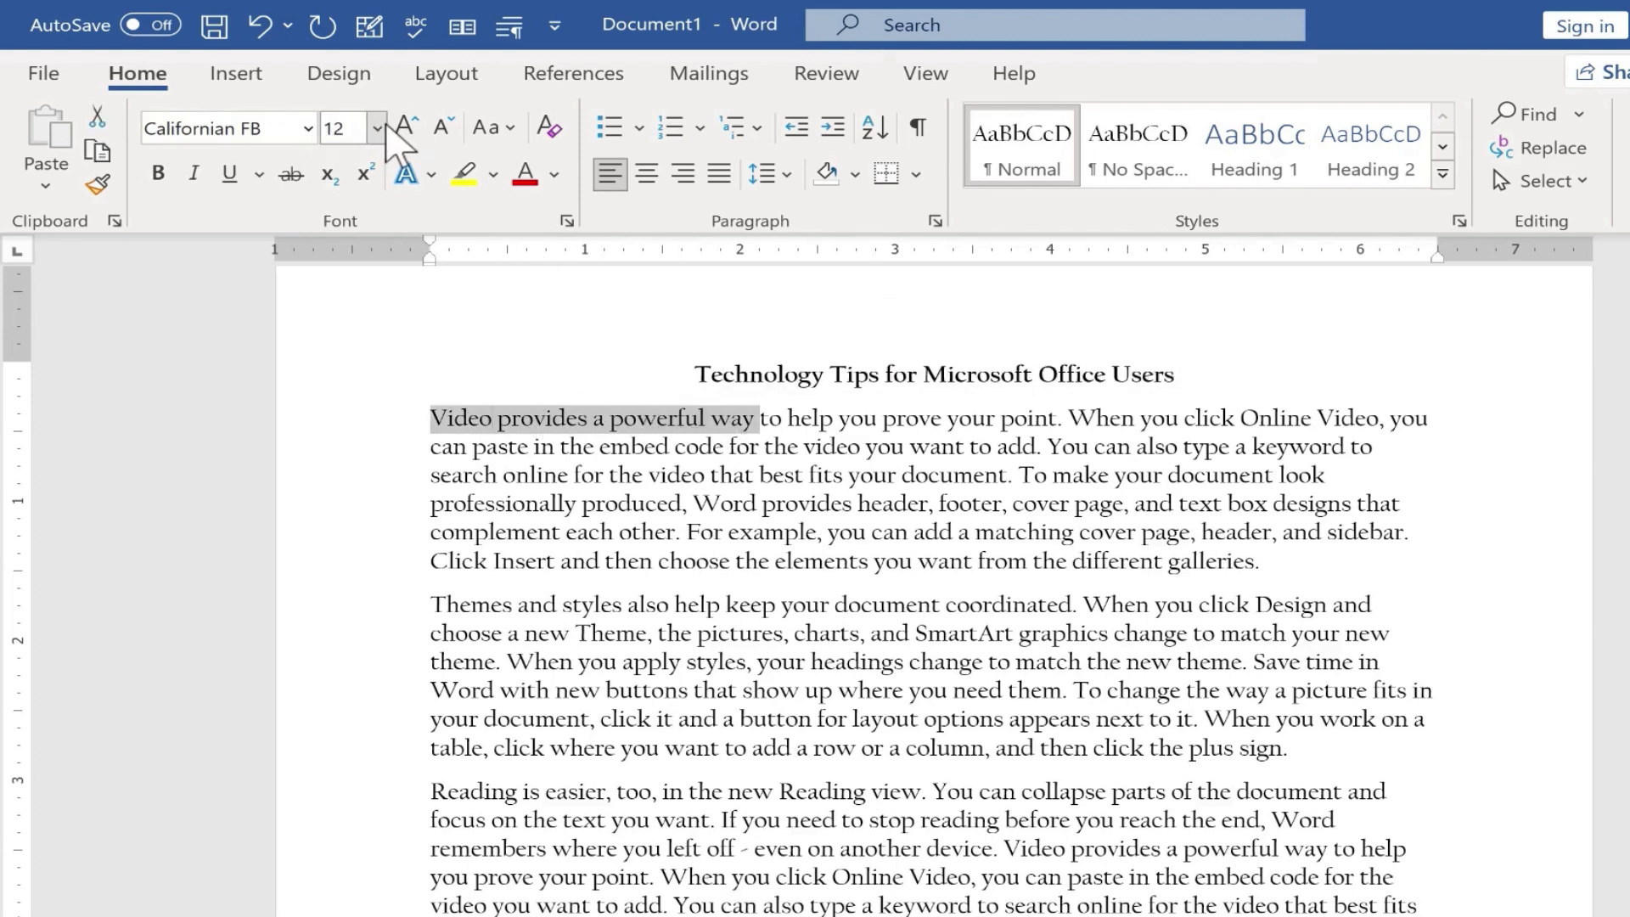
left_click(465, 176)
left_click(526, 176)
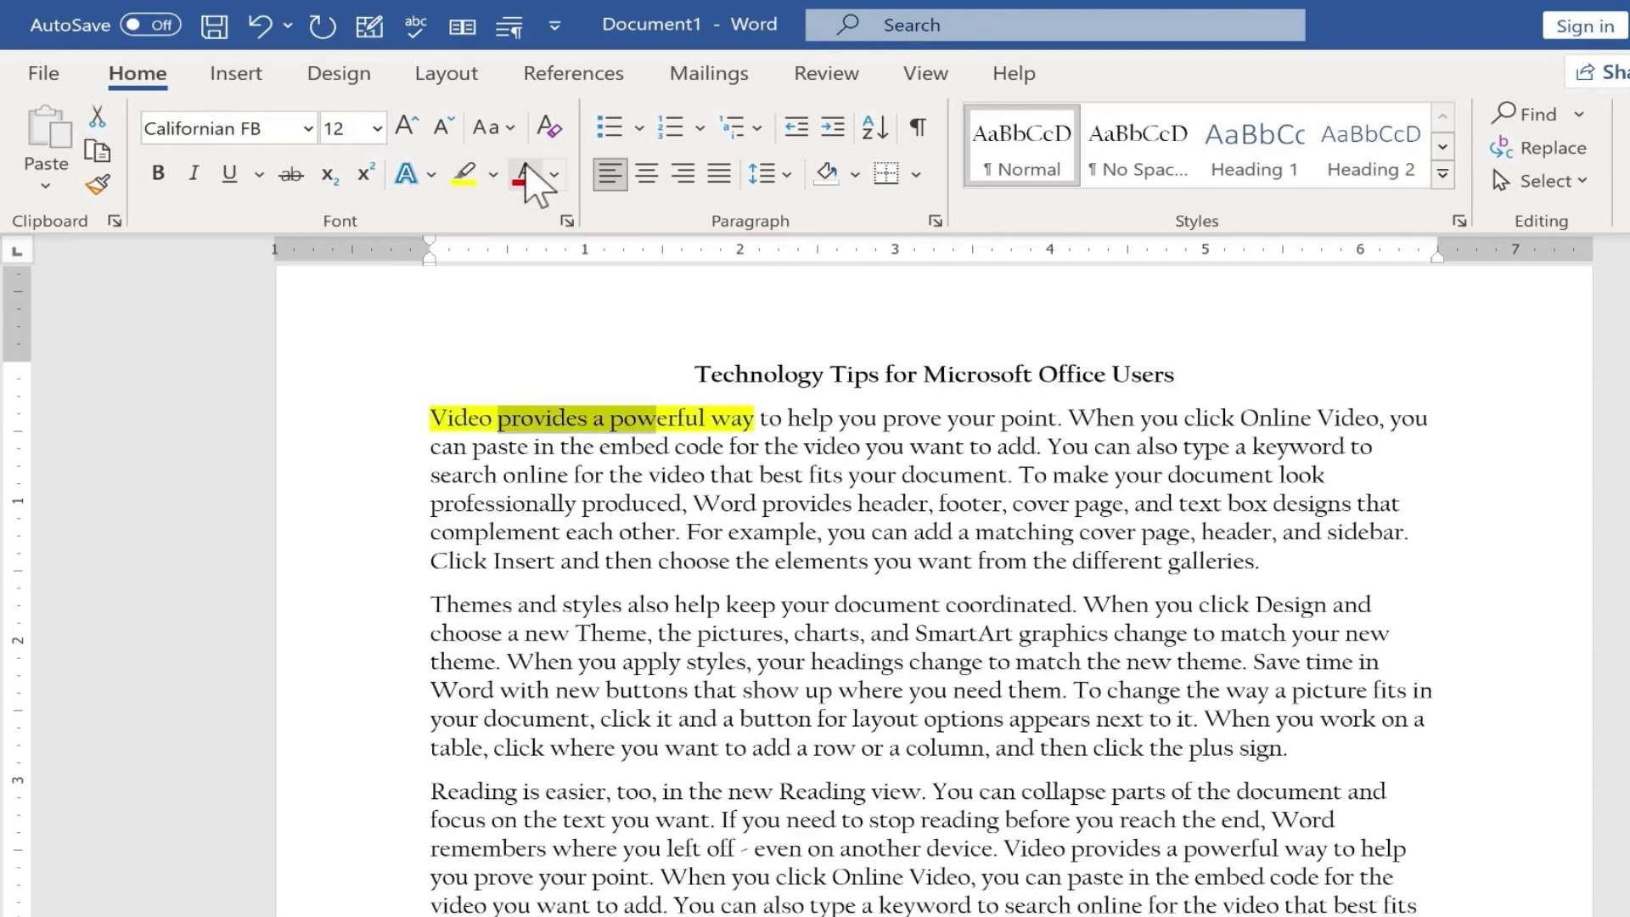
Make 'Video provides a powerful' bold, italic and underlined
left_click_drag(432, 418, 709, 420)
left_click(158, 174)
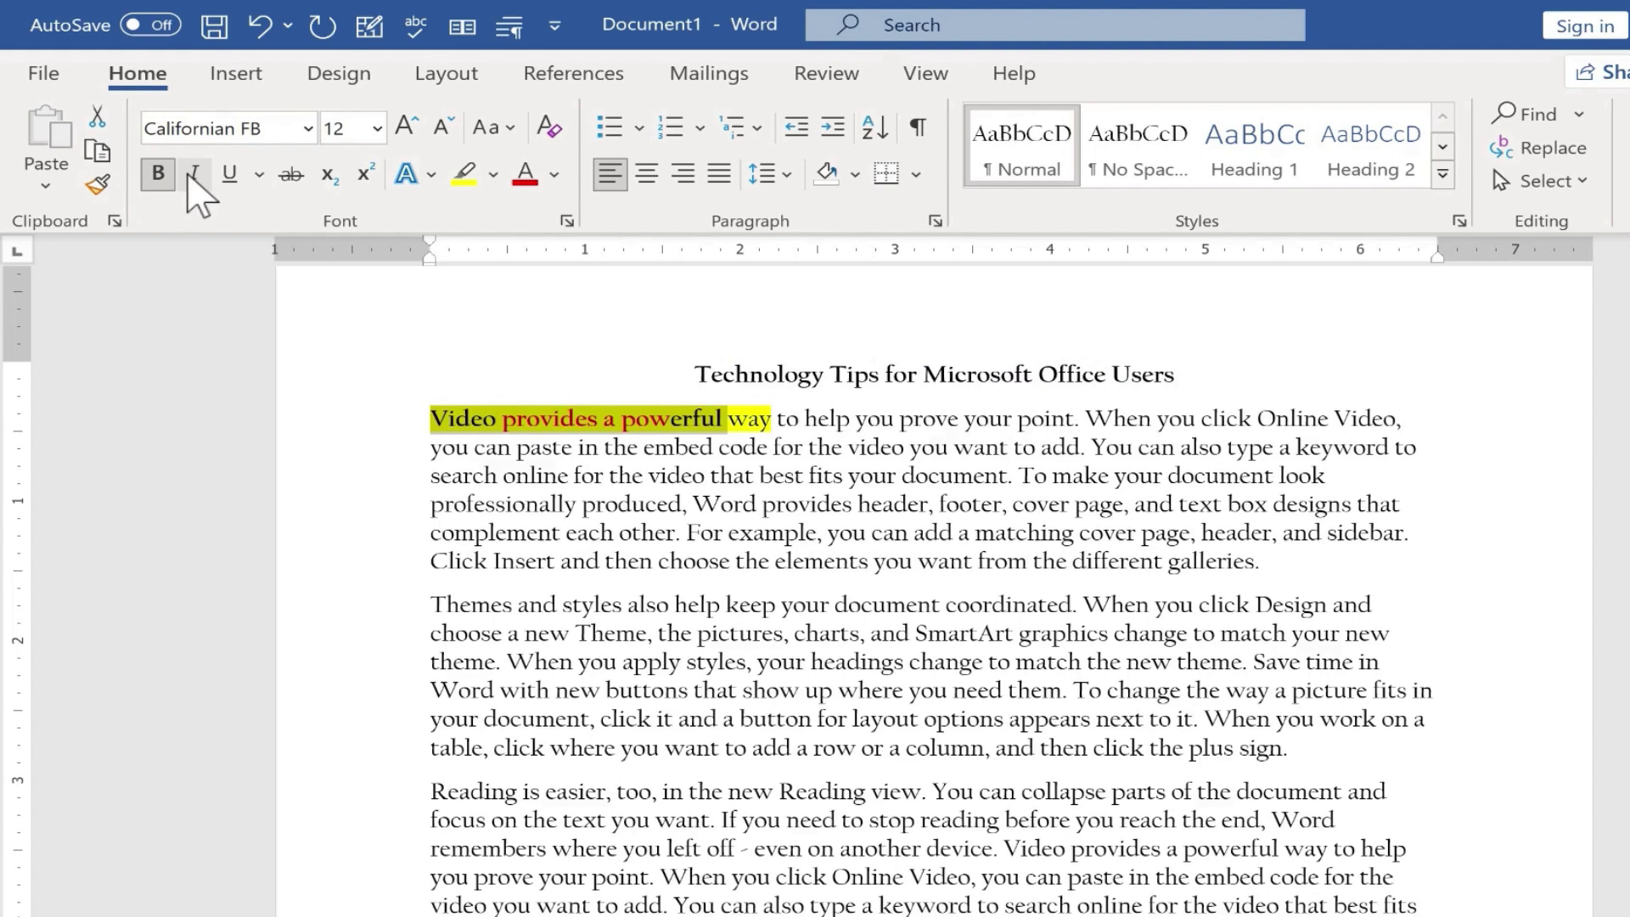
left_click(195, 174)
left_click(230, 175)
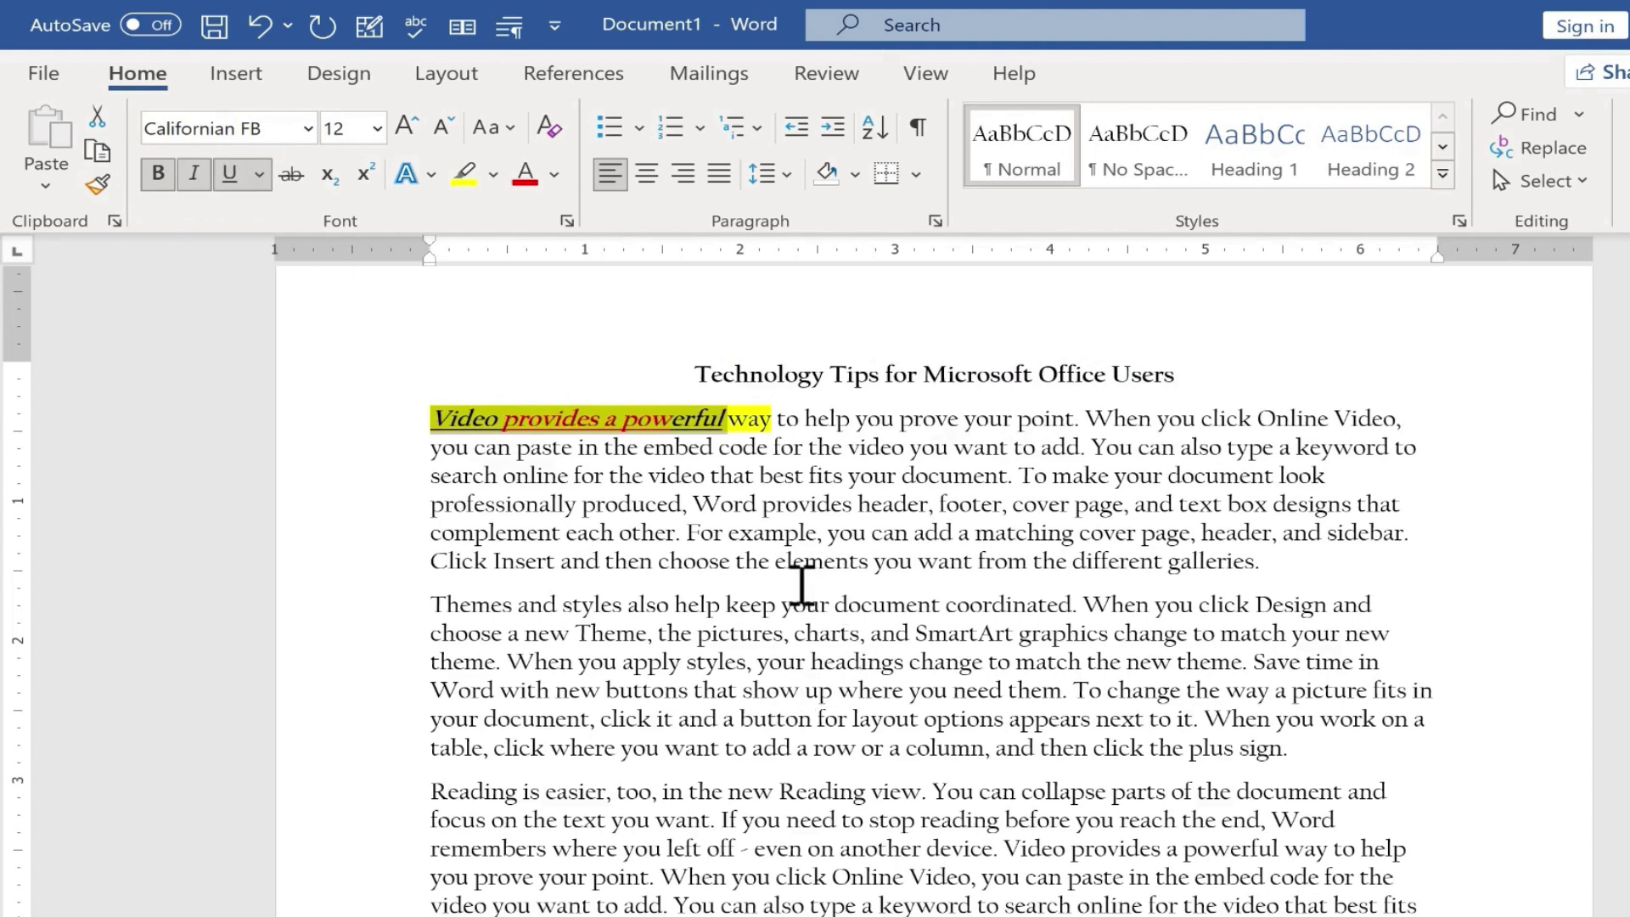
left_click(794, 564)
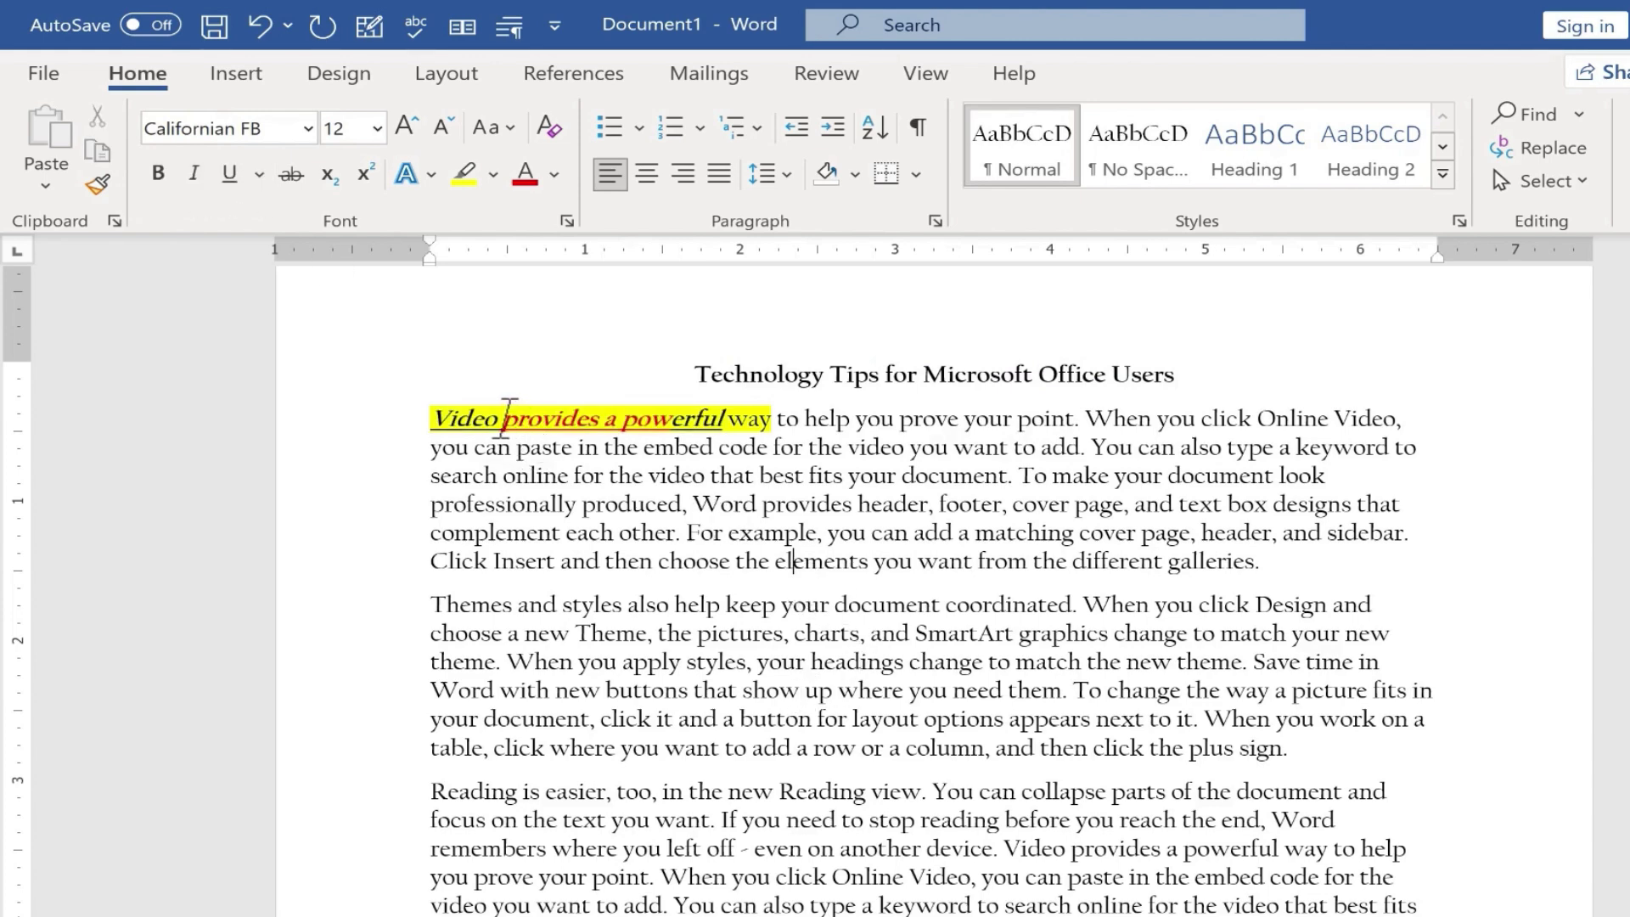
Save the styled 'provides a powerful' font as the default for all Normal.dotm documents
left_click_drag(508, 418, 625, 409)
right_click(576, 414)
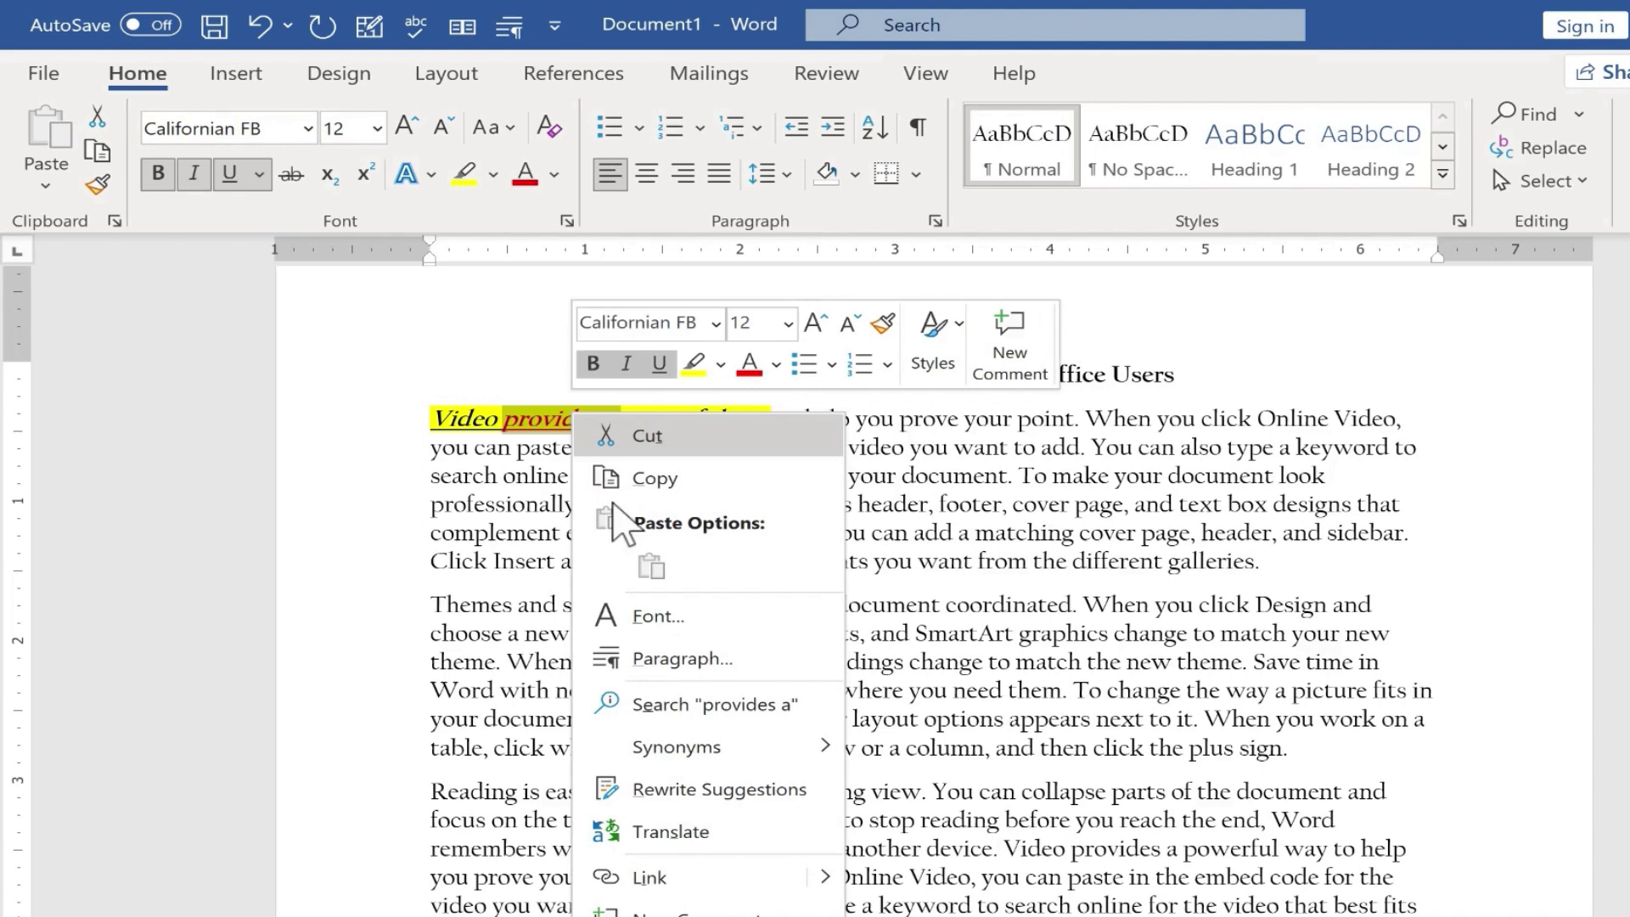
key("Escape")
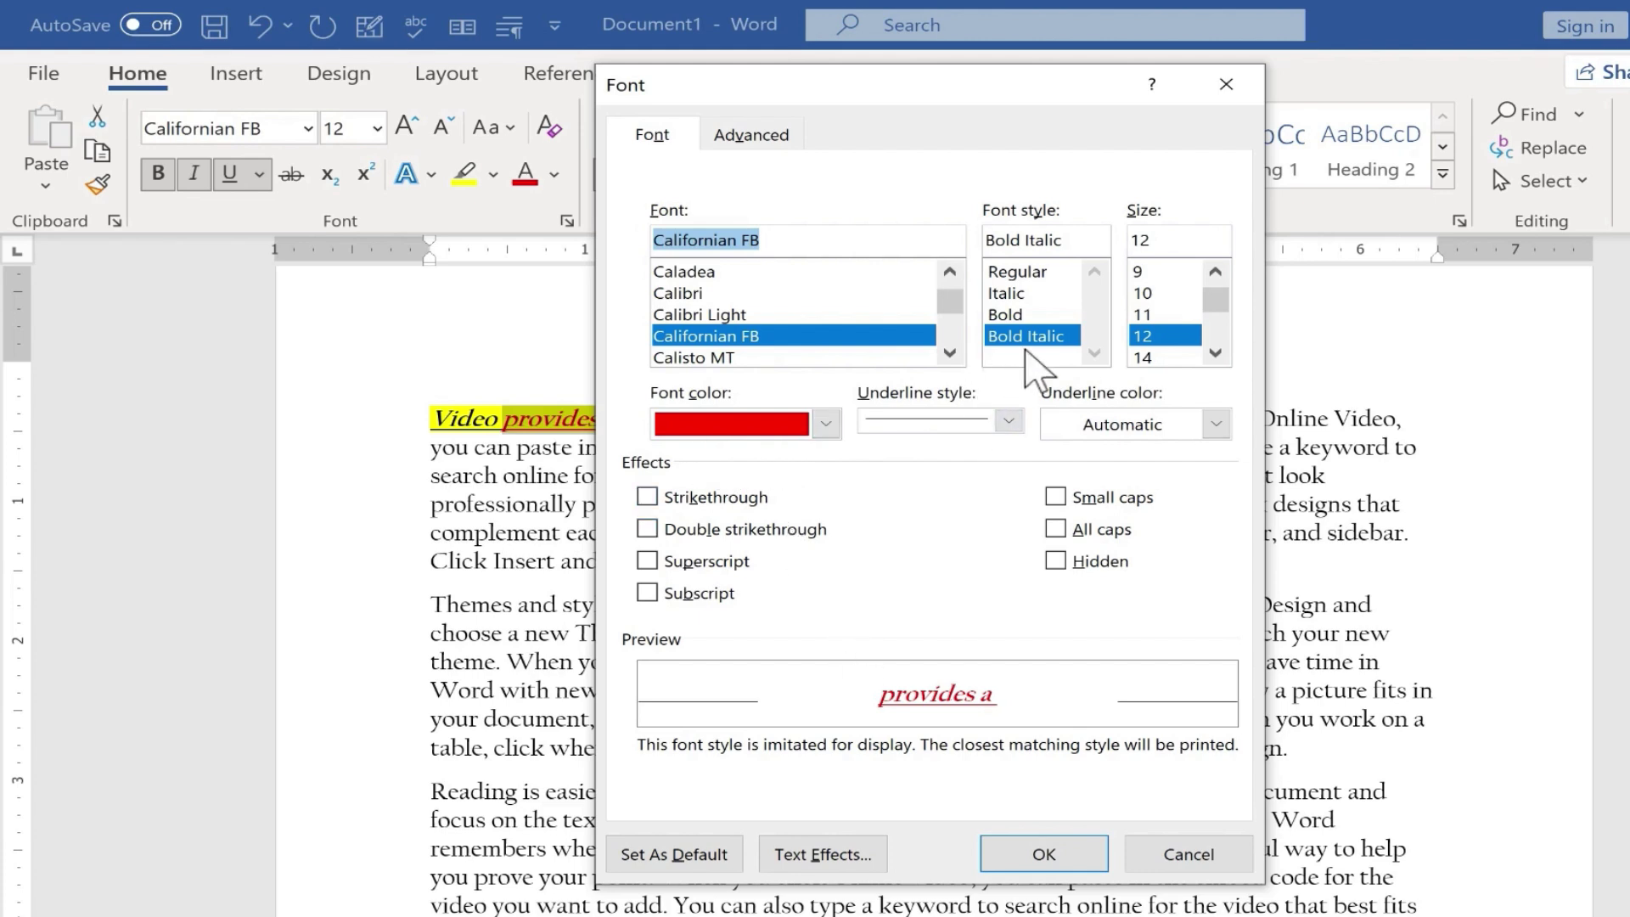
left_click(674, 856)
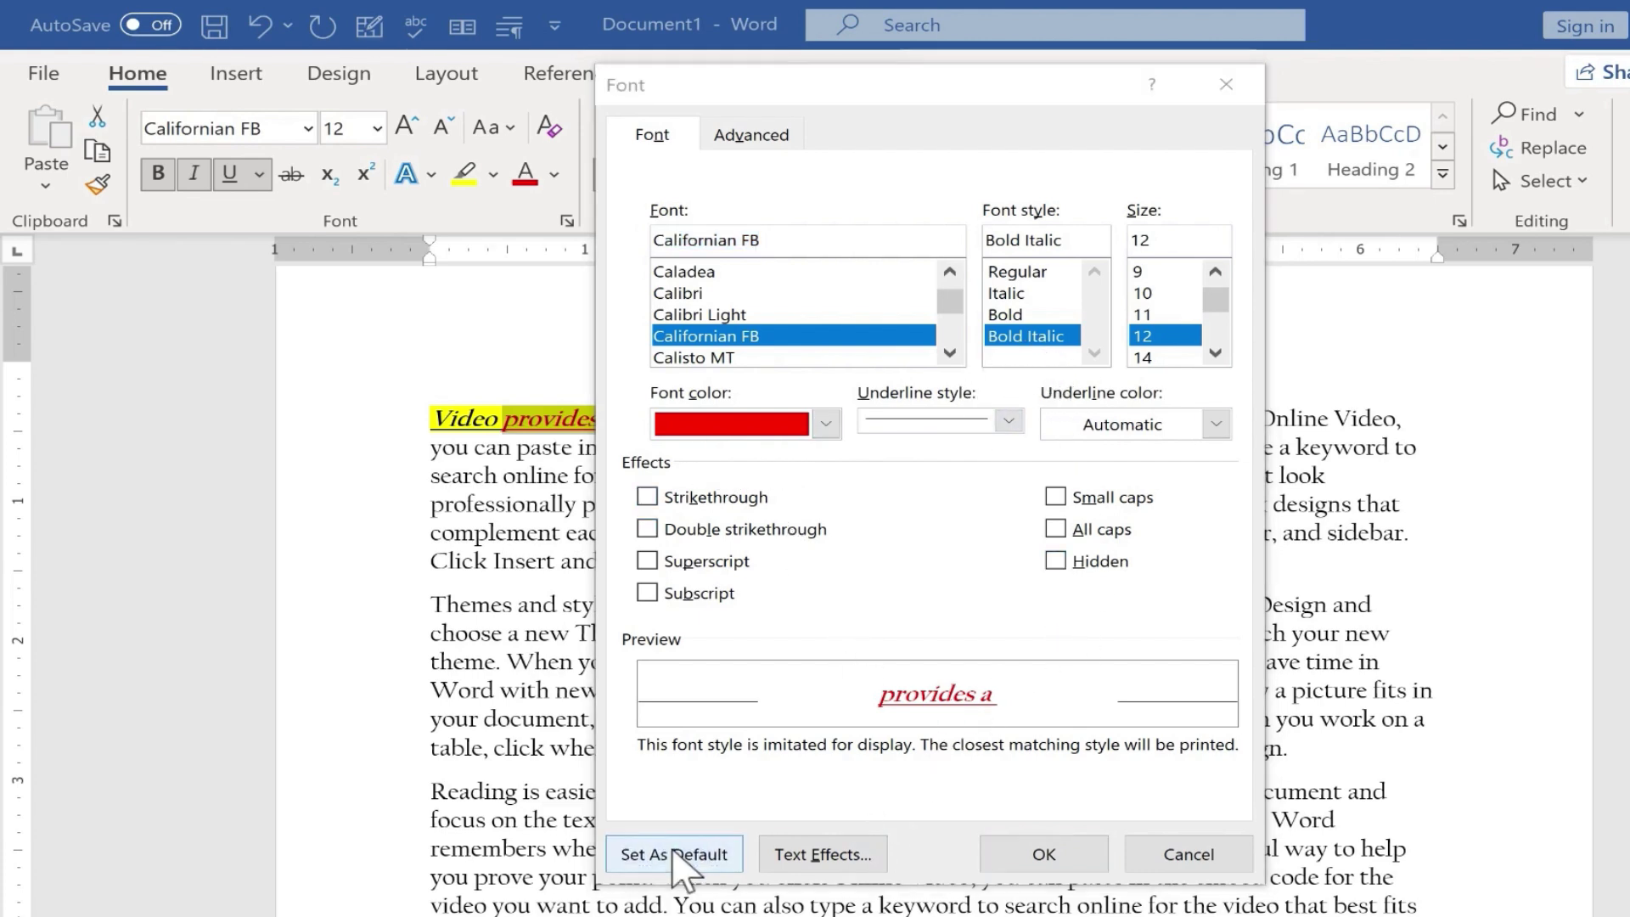
left_click(645, 499)
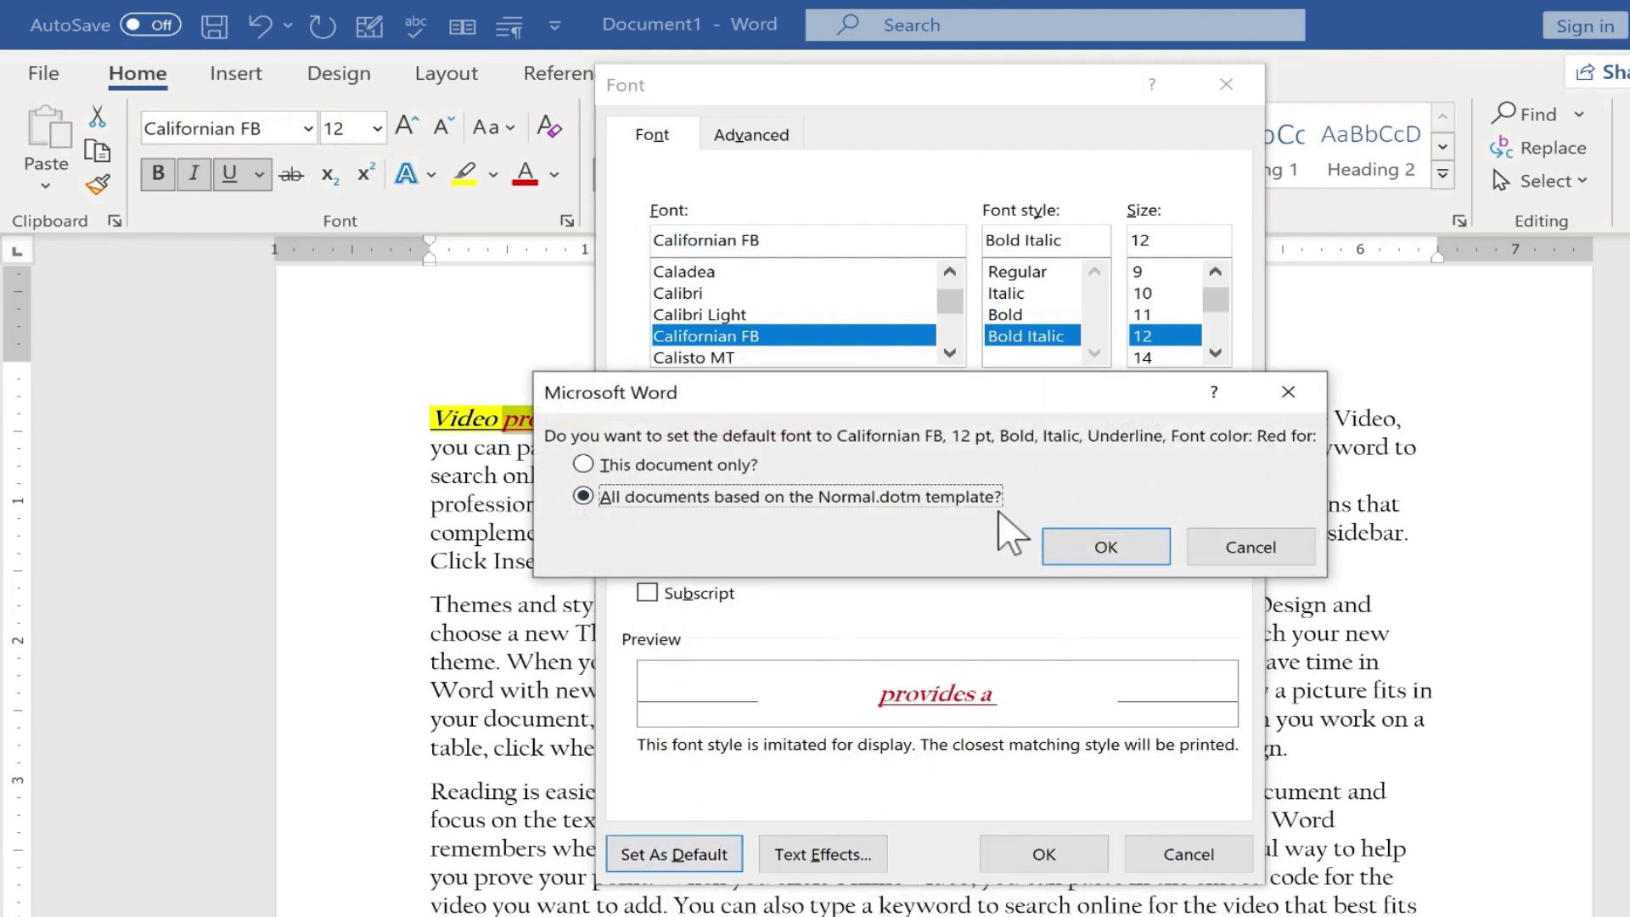
left_click(1104, 548)
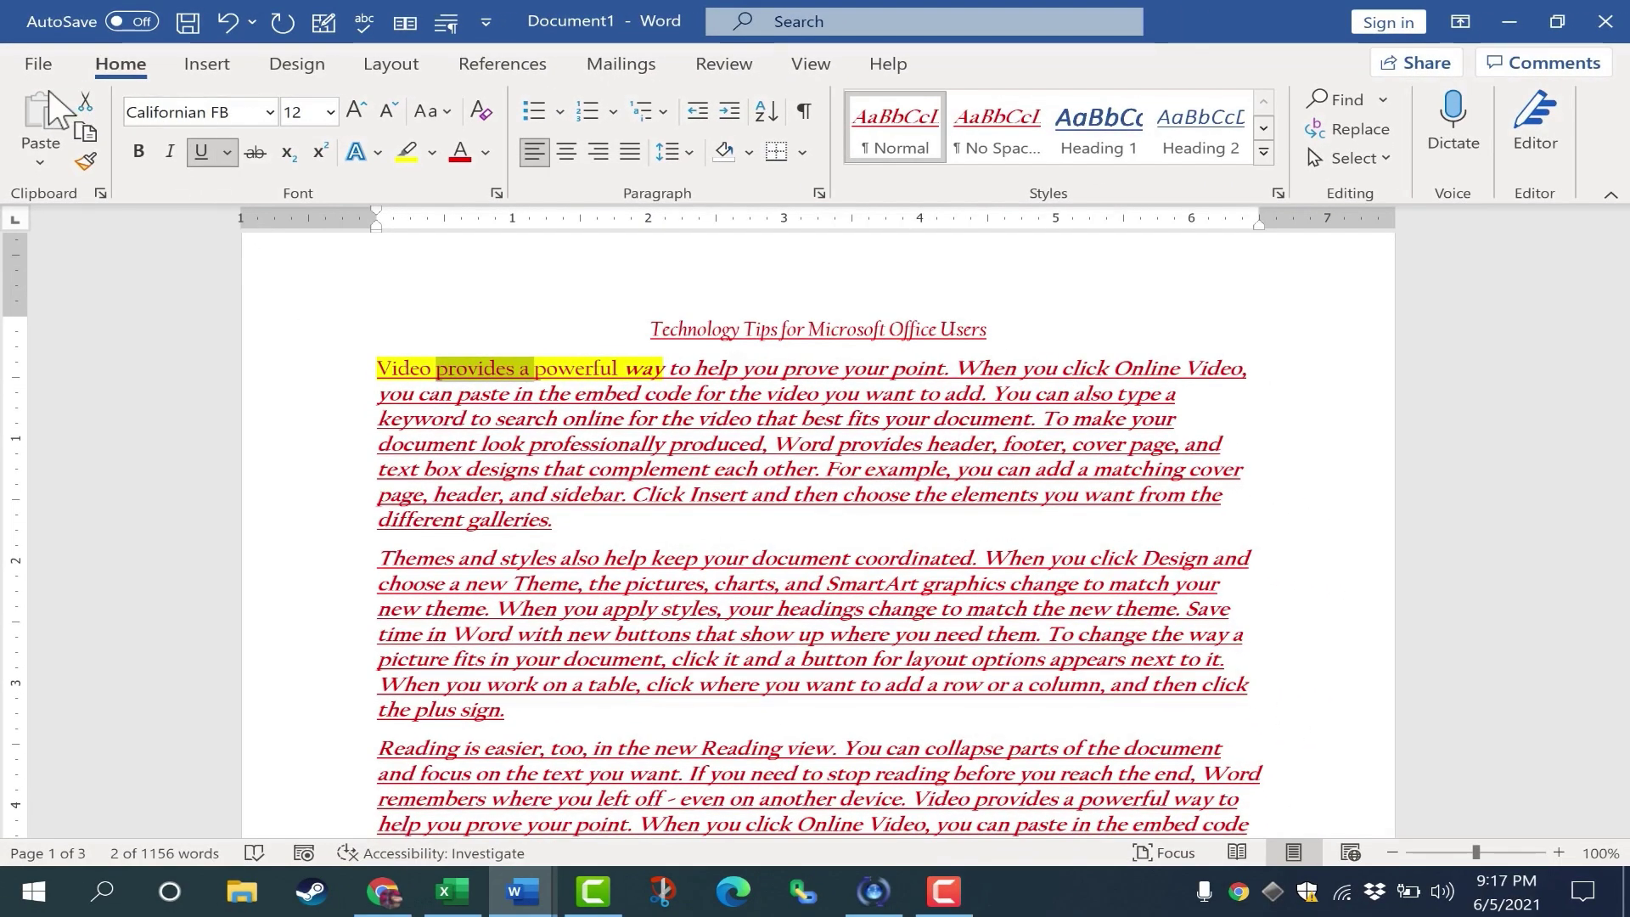
Create a blank document and type 'Hi there!' to test the new default font
left_click(38, 64)
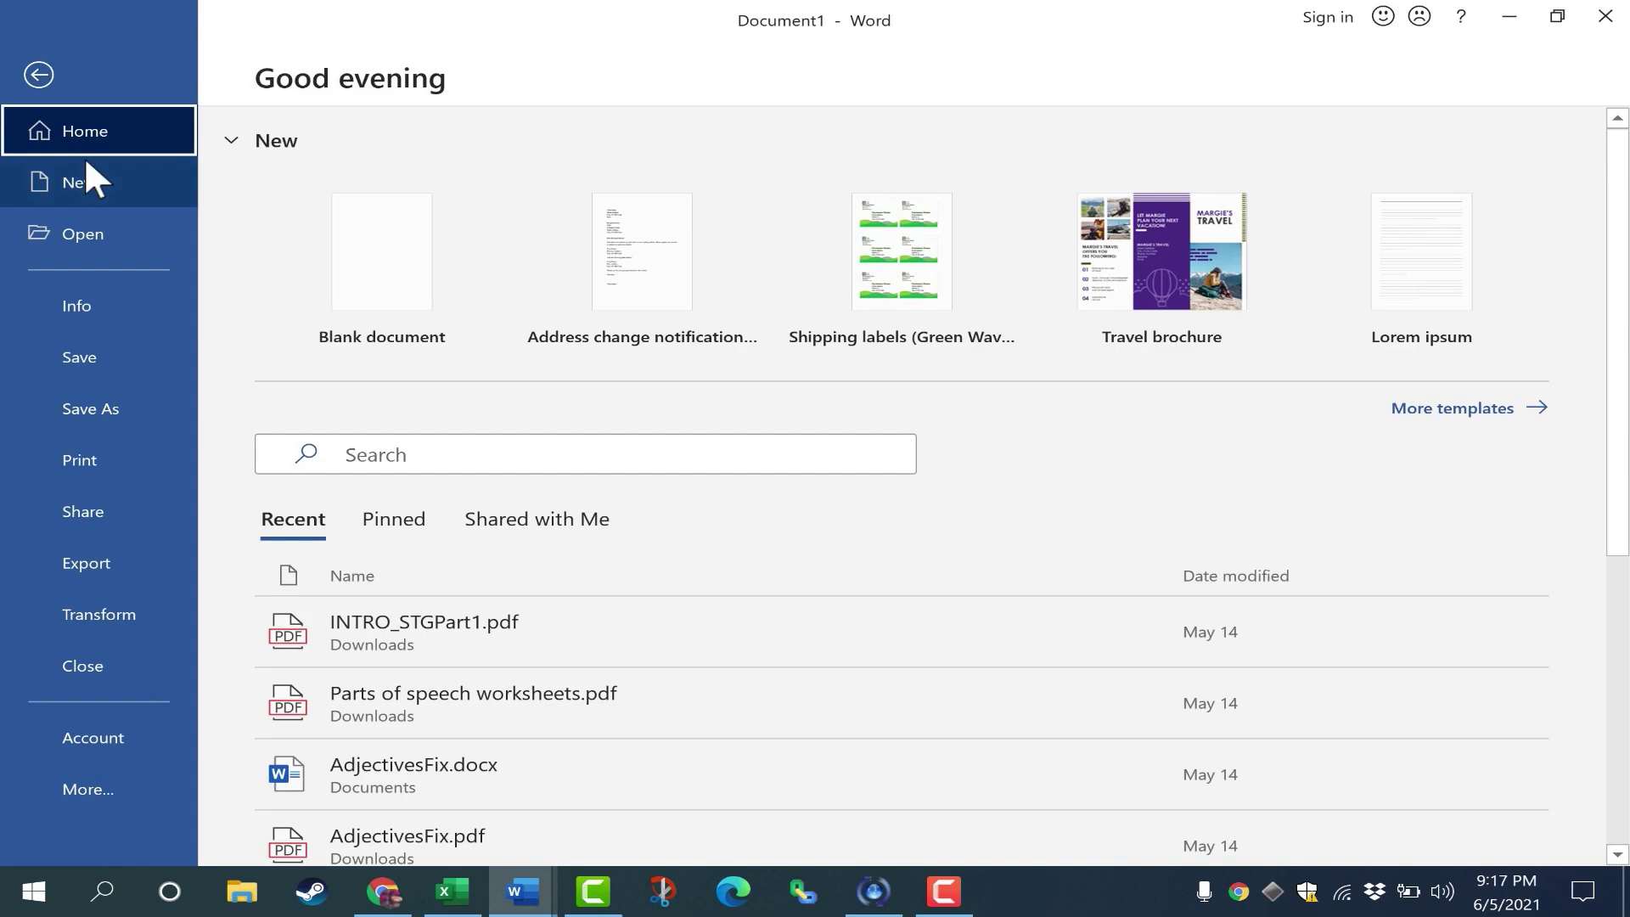
left_click(75, 180)
left_click(411, 259)
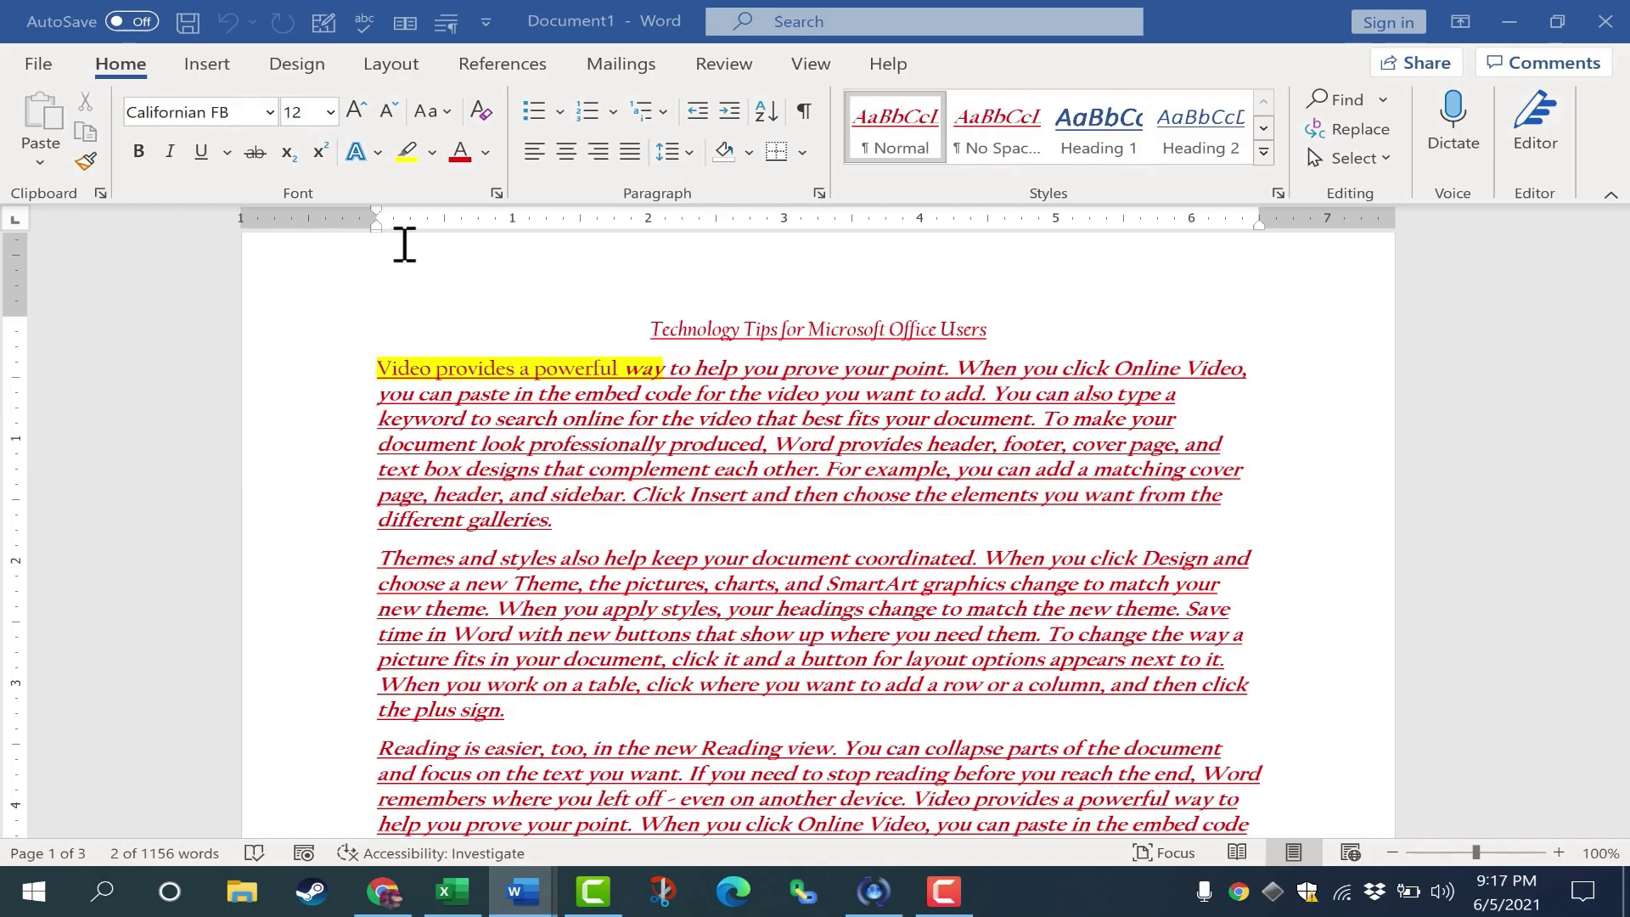
type("Hi there!")
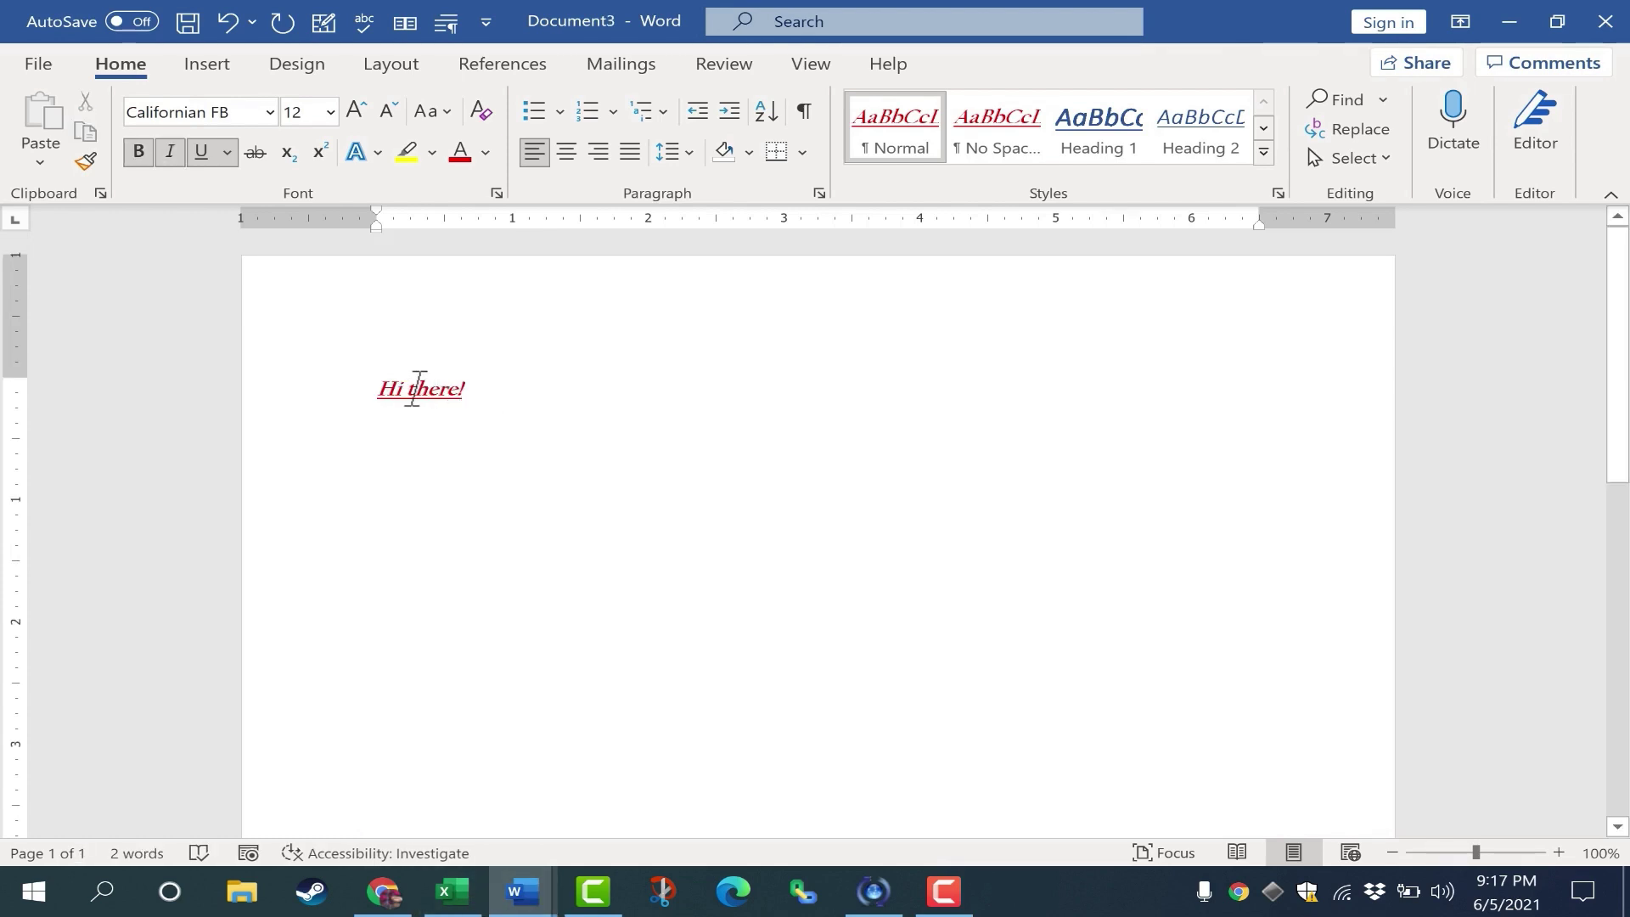
Remove underline, italic and bold from the line 'If you regret it.'
left_click_drag(407, 389, 448, 398)
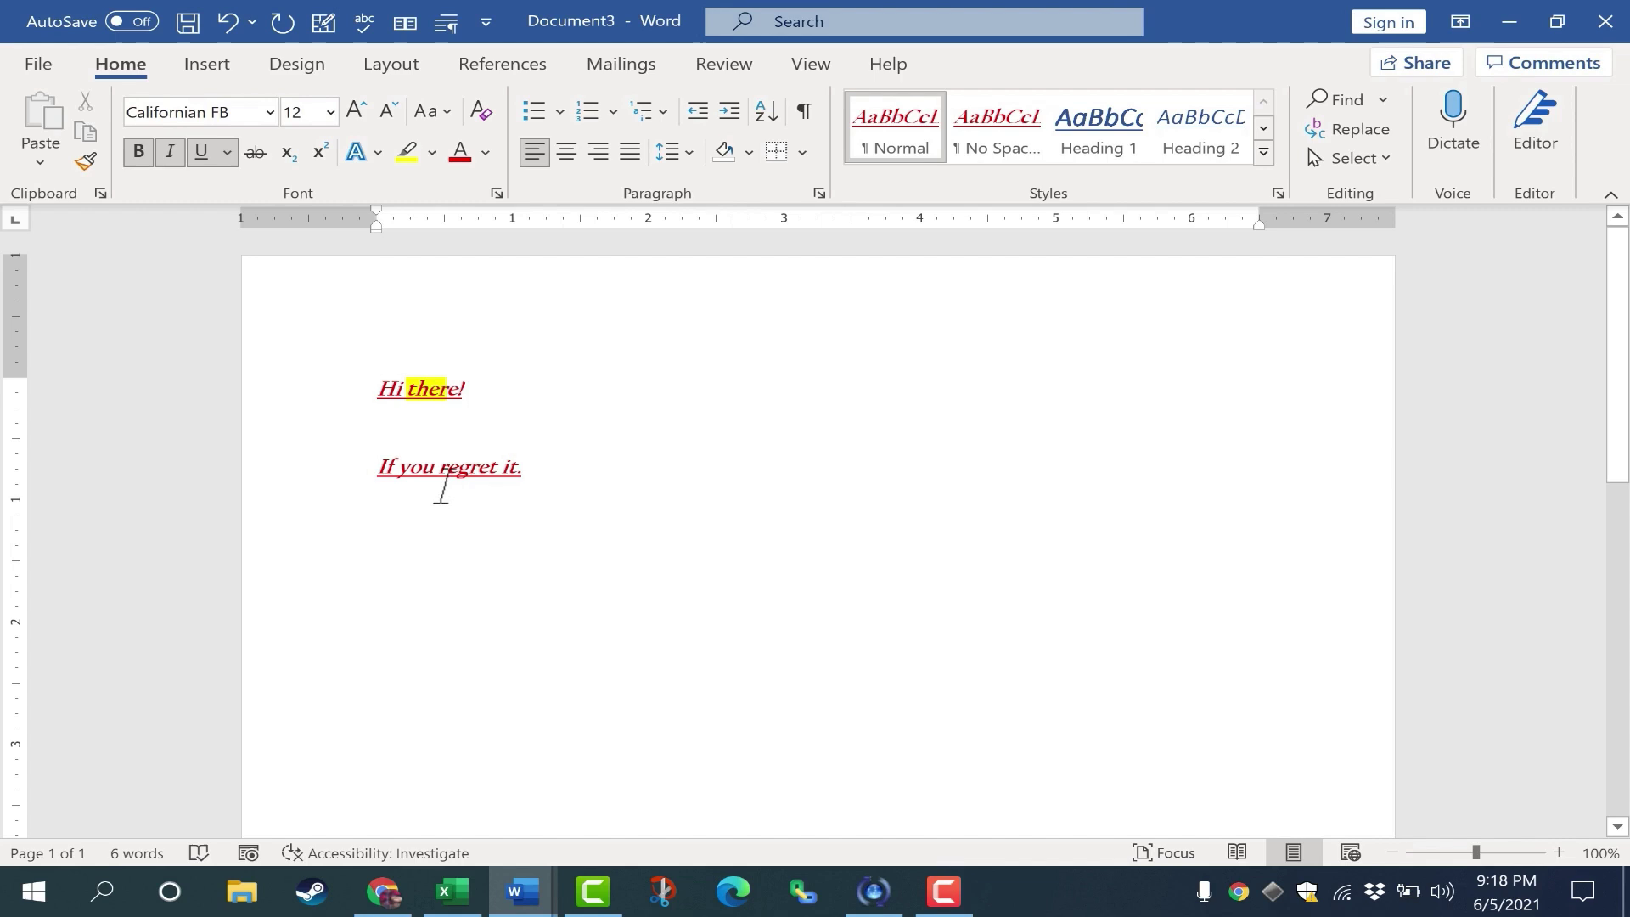
triple_click(411, 463)
left_click(482, 419)
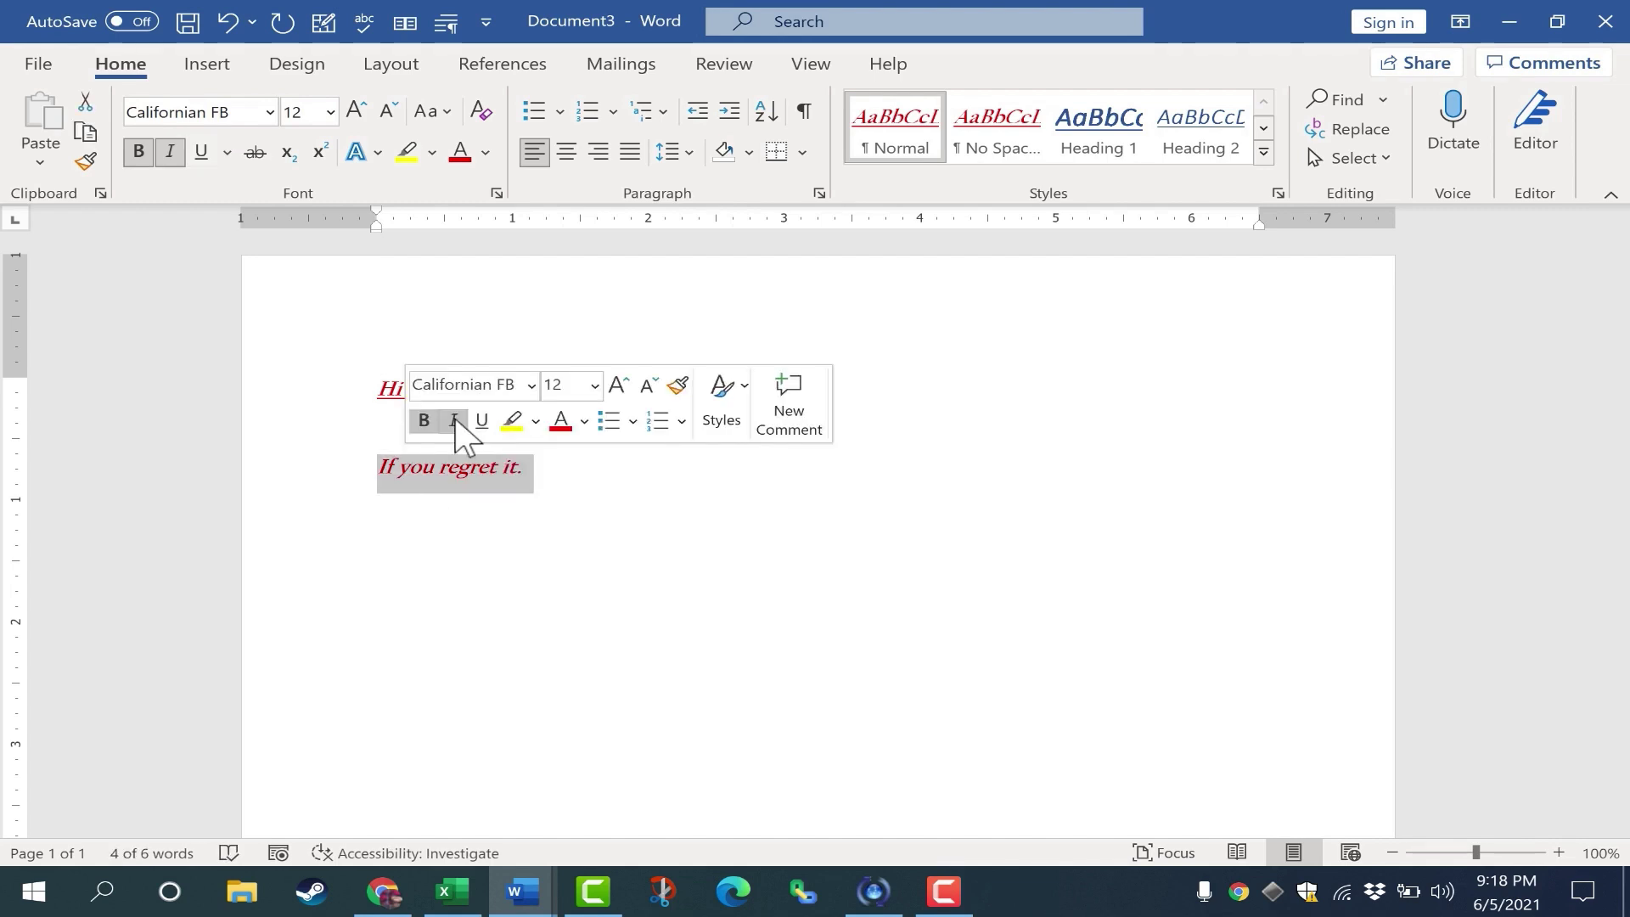
left_click(454, 419)
left_click(423, 420)
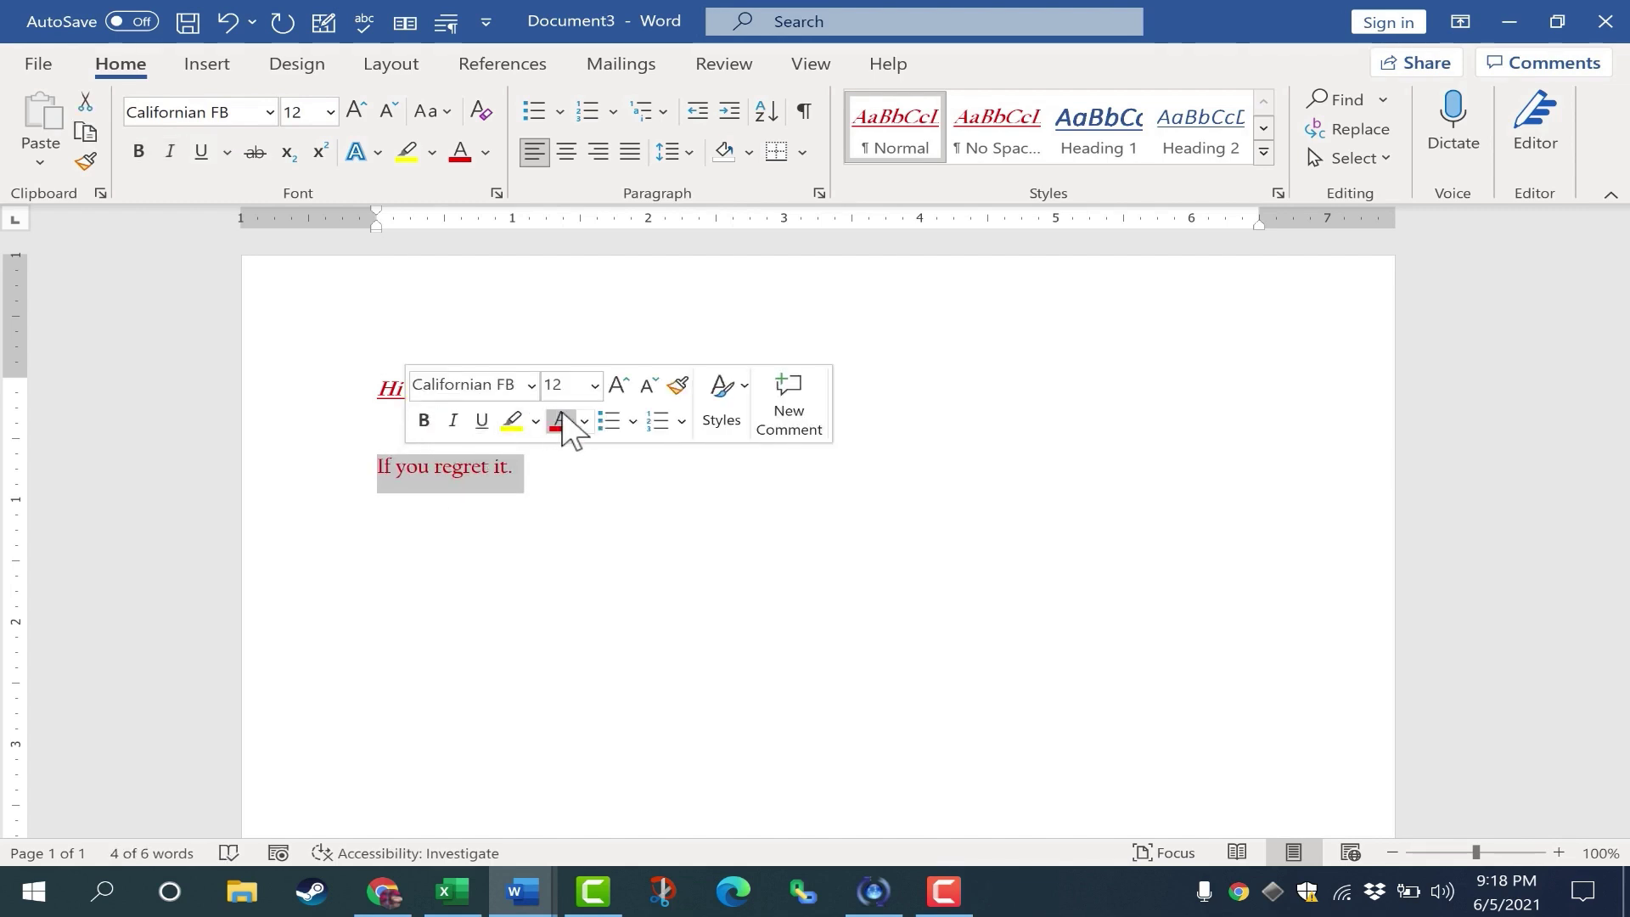
Set the line's font colour to Automatic and its font to Calibri 11
left_click(584, 422)
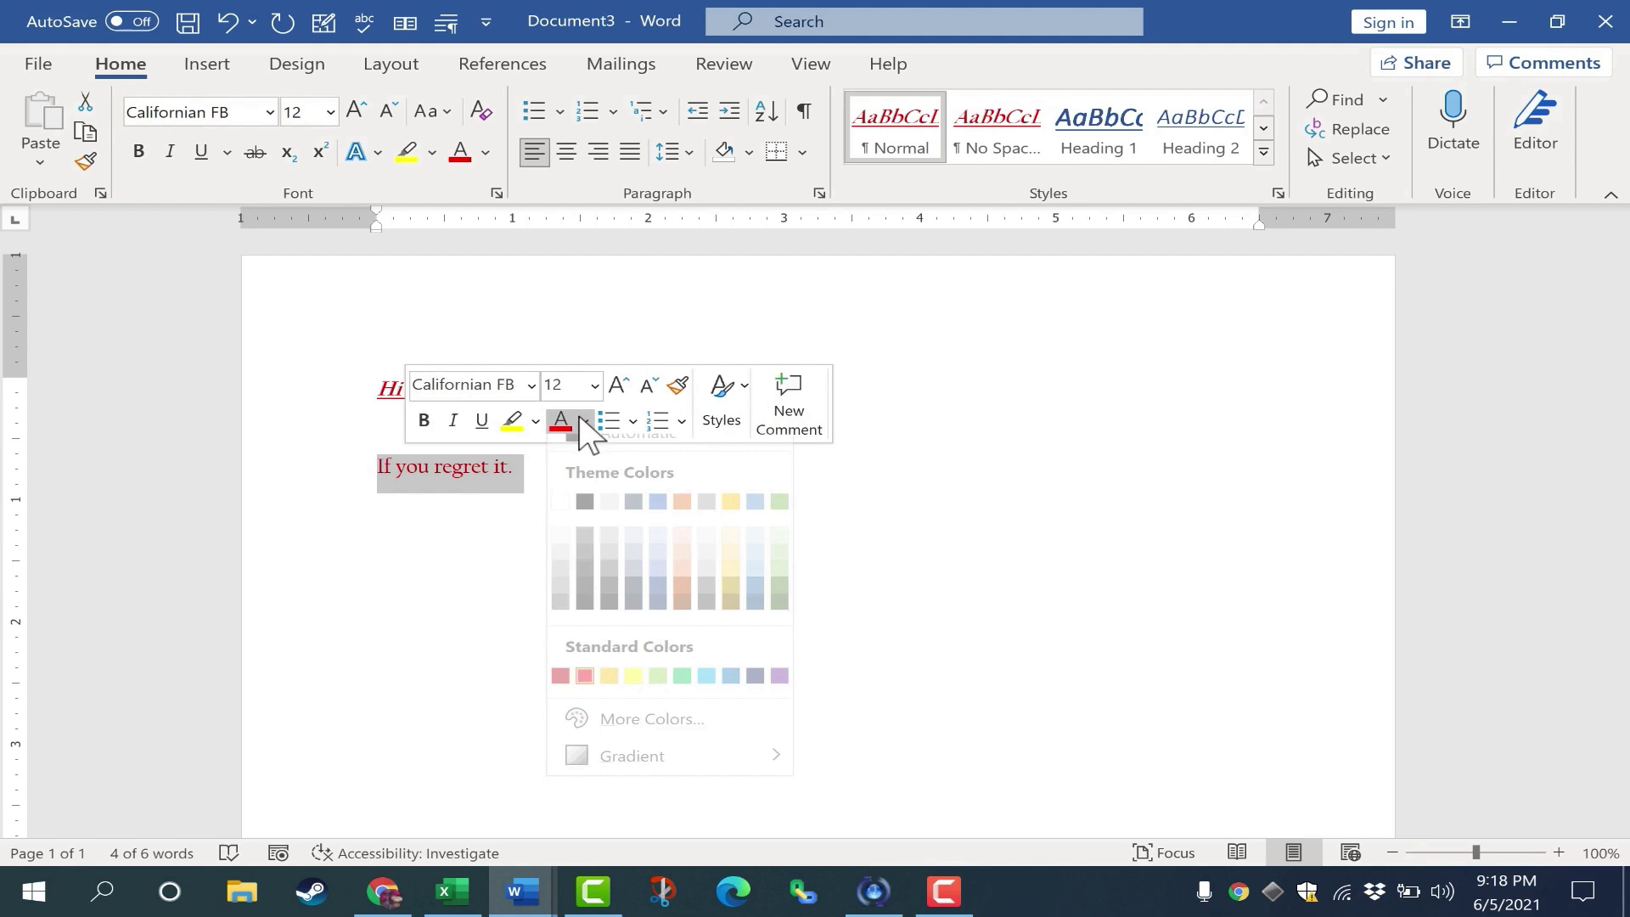
left_click(604, 451)
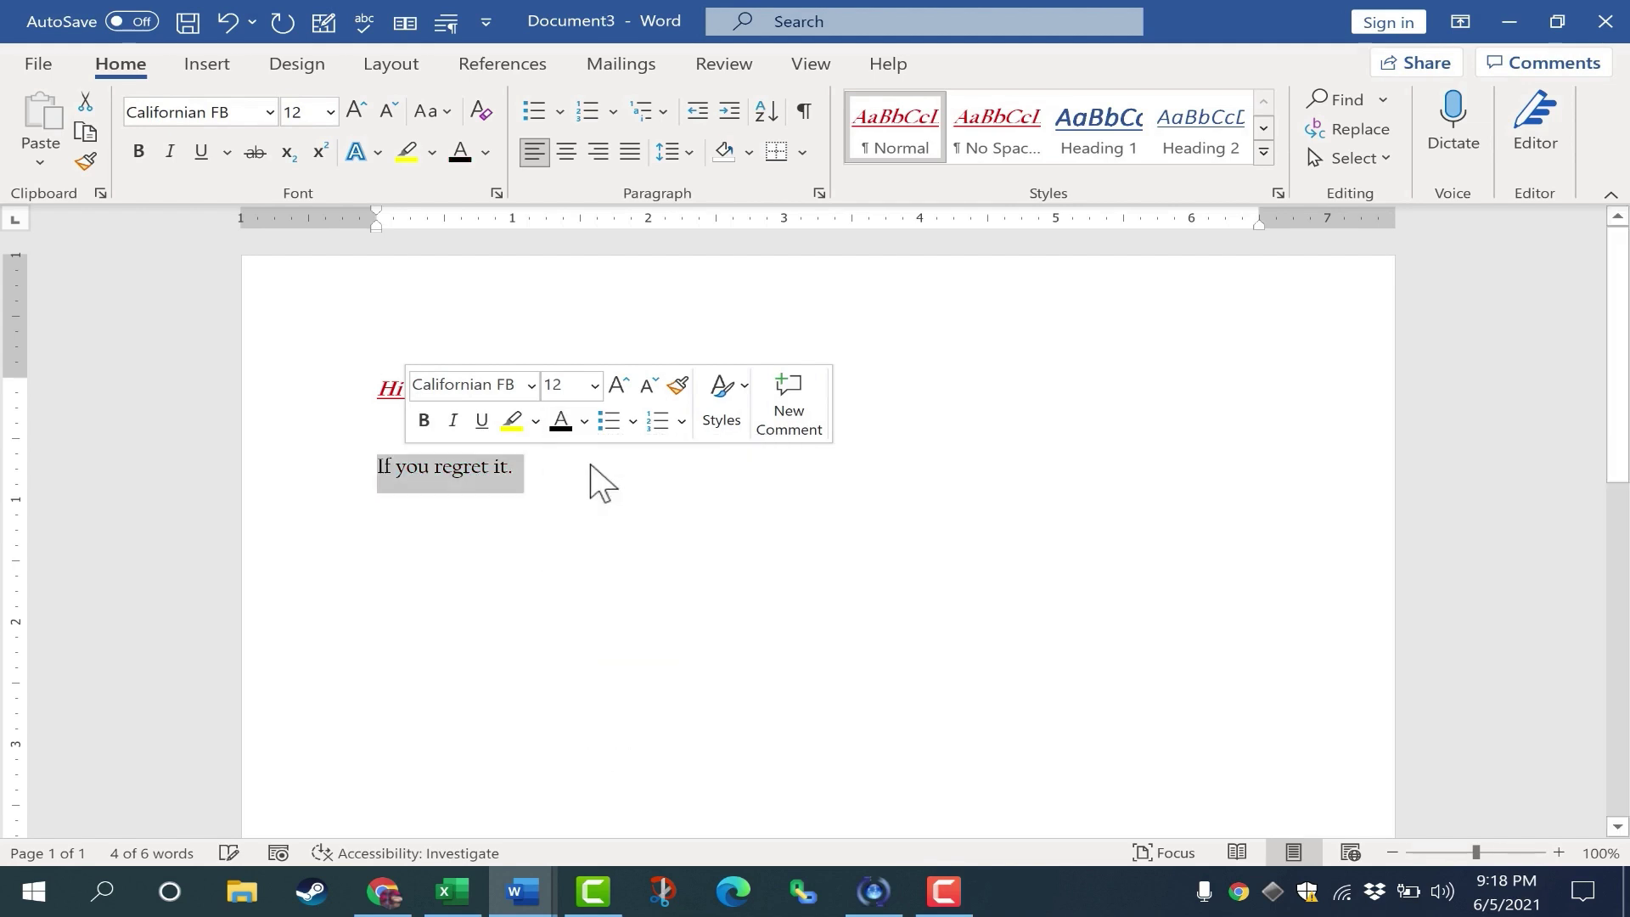
left_click(530, 385)
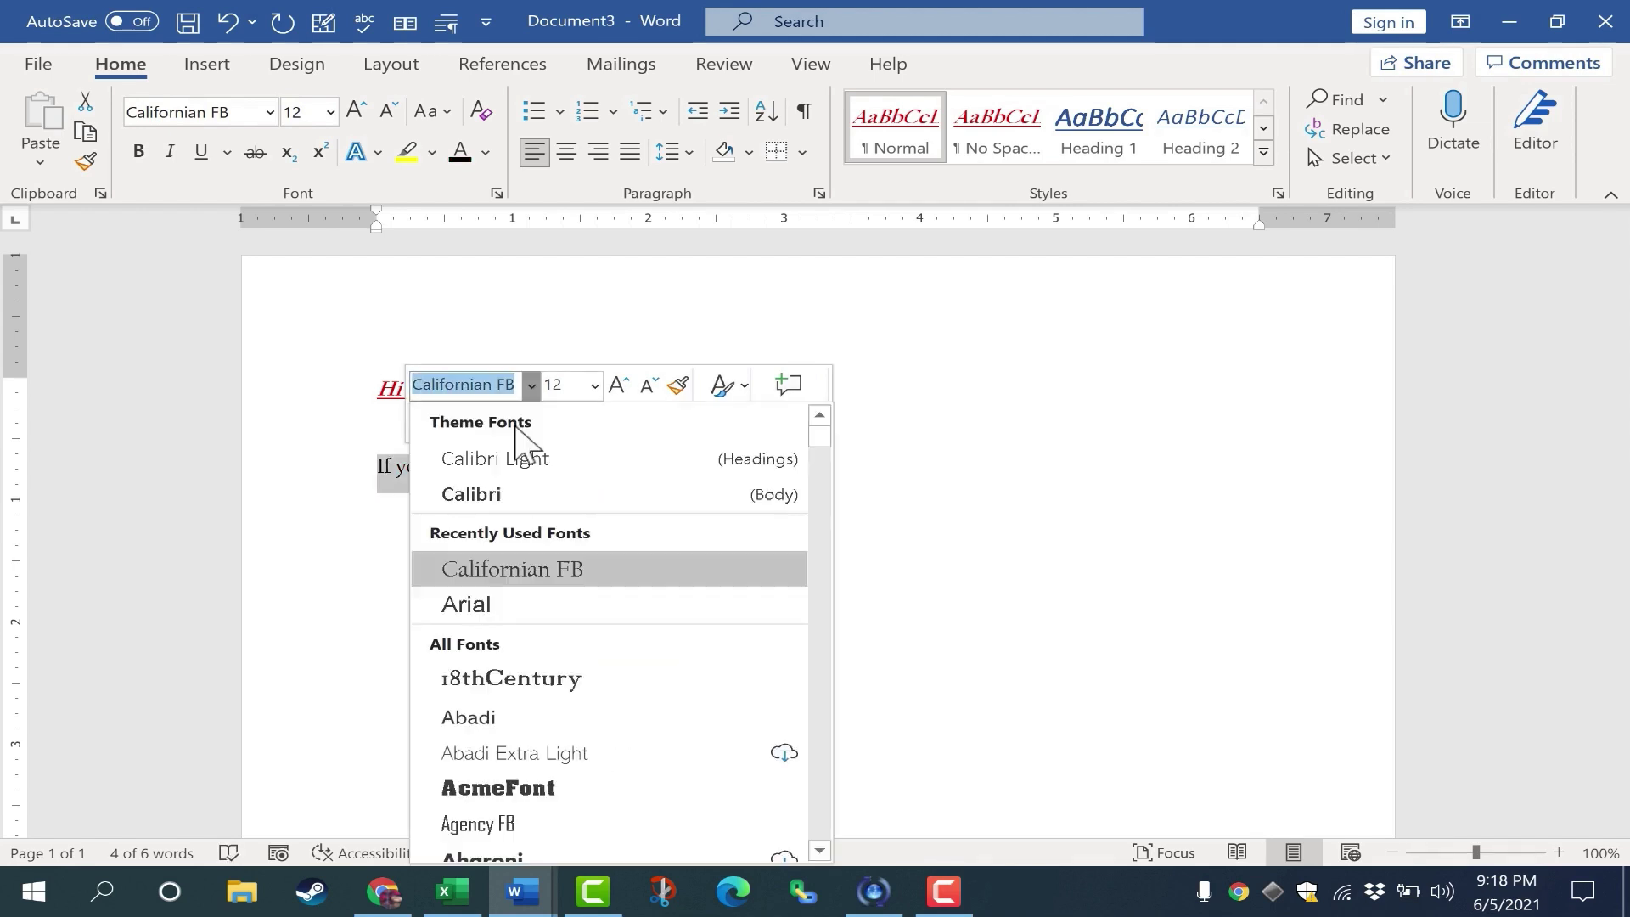
left_click(533, 499)
left_click(594, 384)
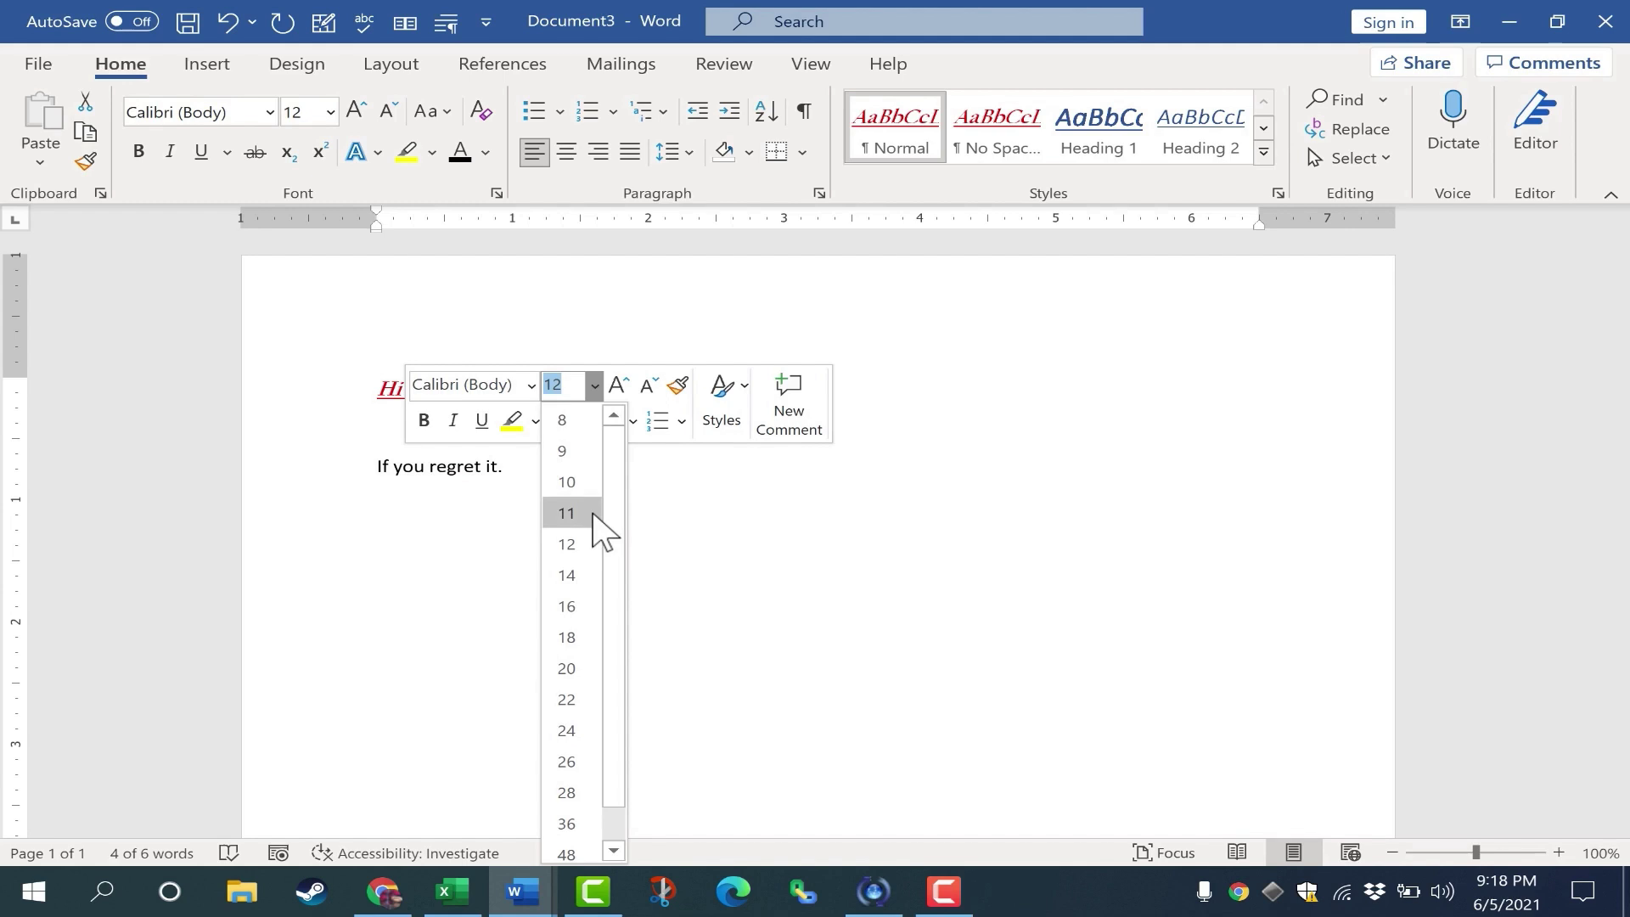
left_click(597, 514)
right_click(429, 467)
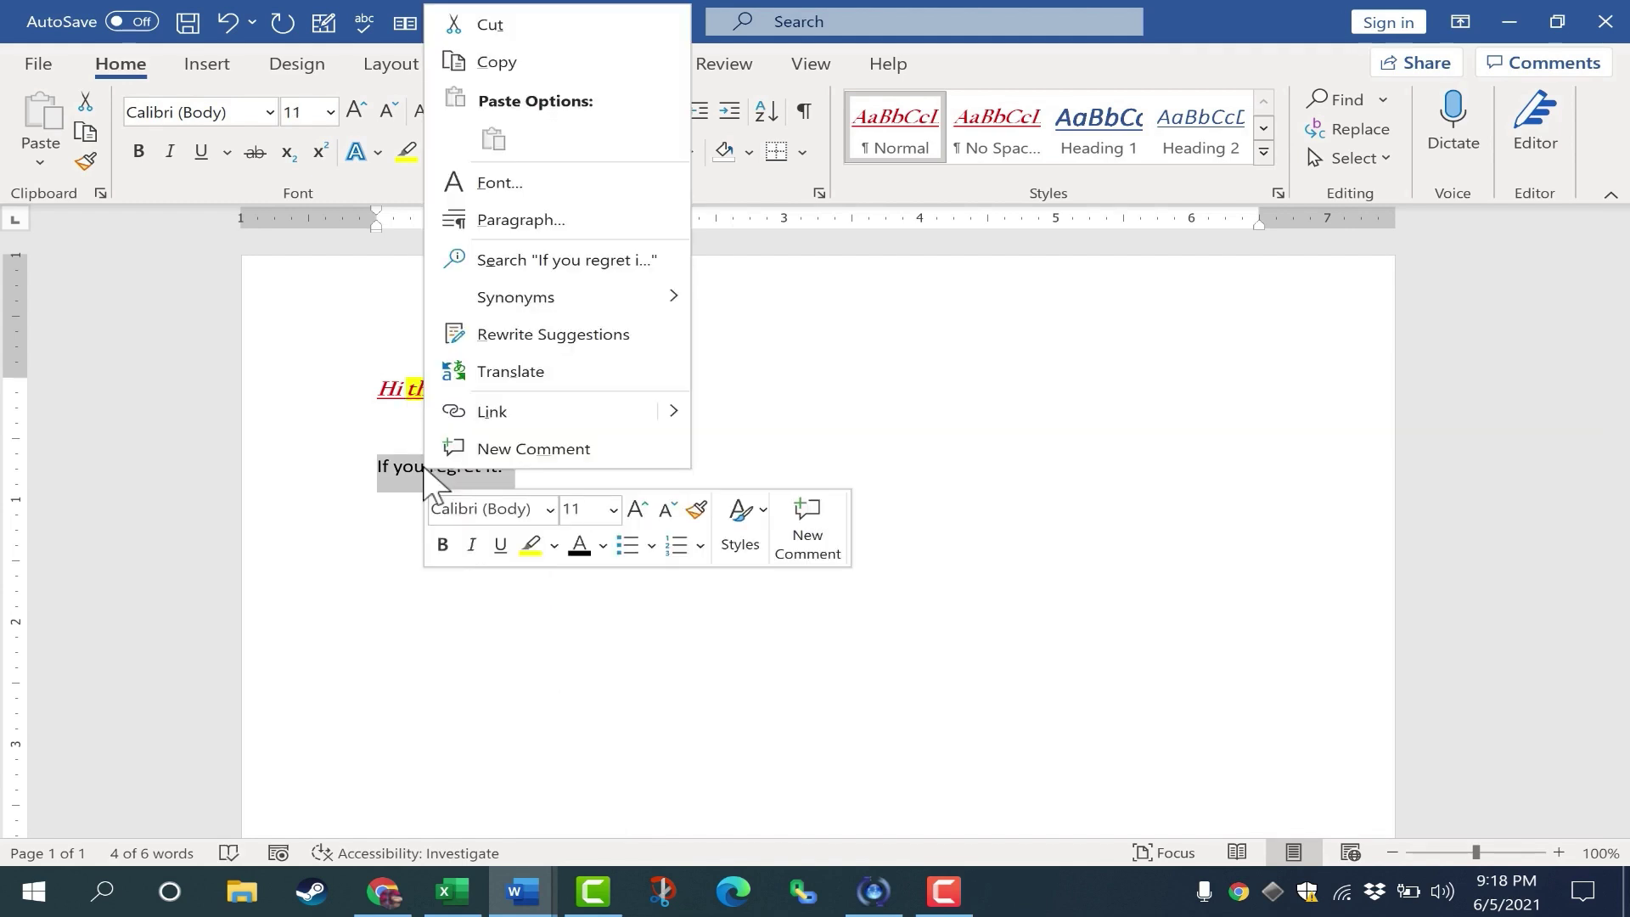
Save Calibri 11 as the default font for all Normal.dotm-based documents
left_click(513, 187)
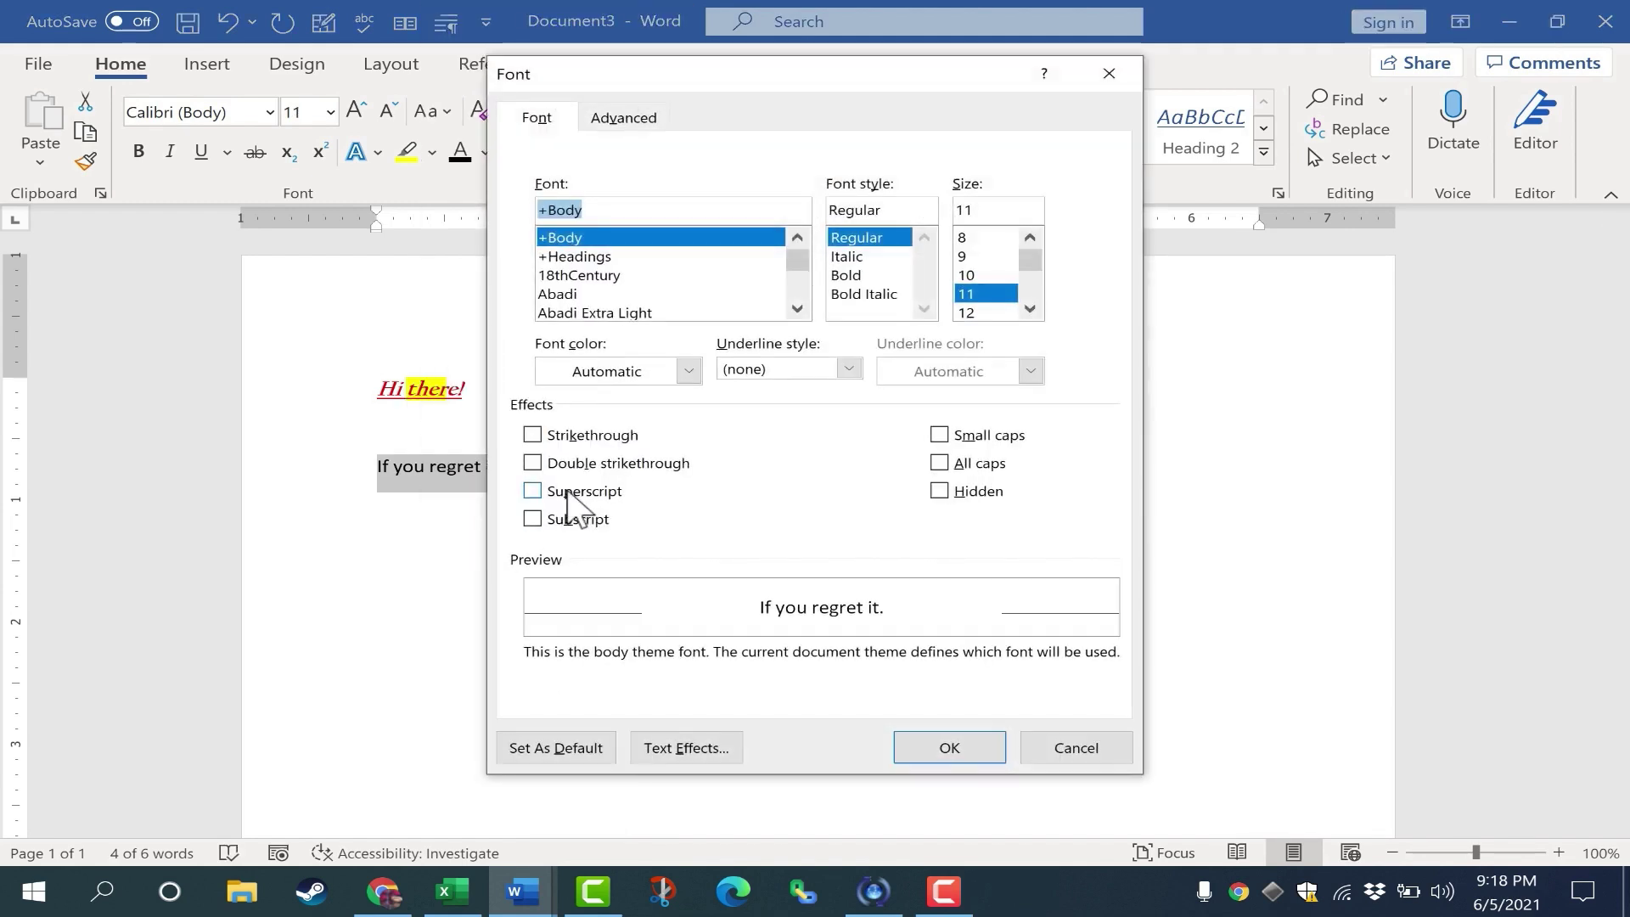
left_click(555, 747)
left_click(758, 435)
left_click(843, 478)
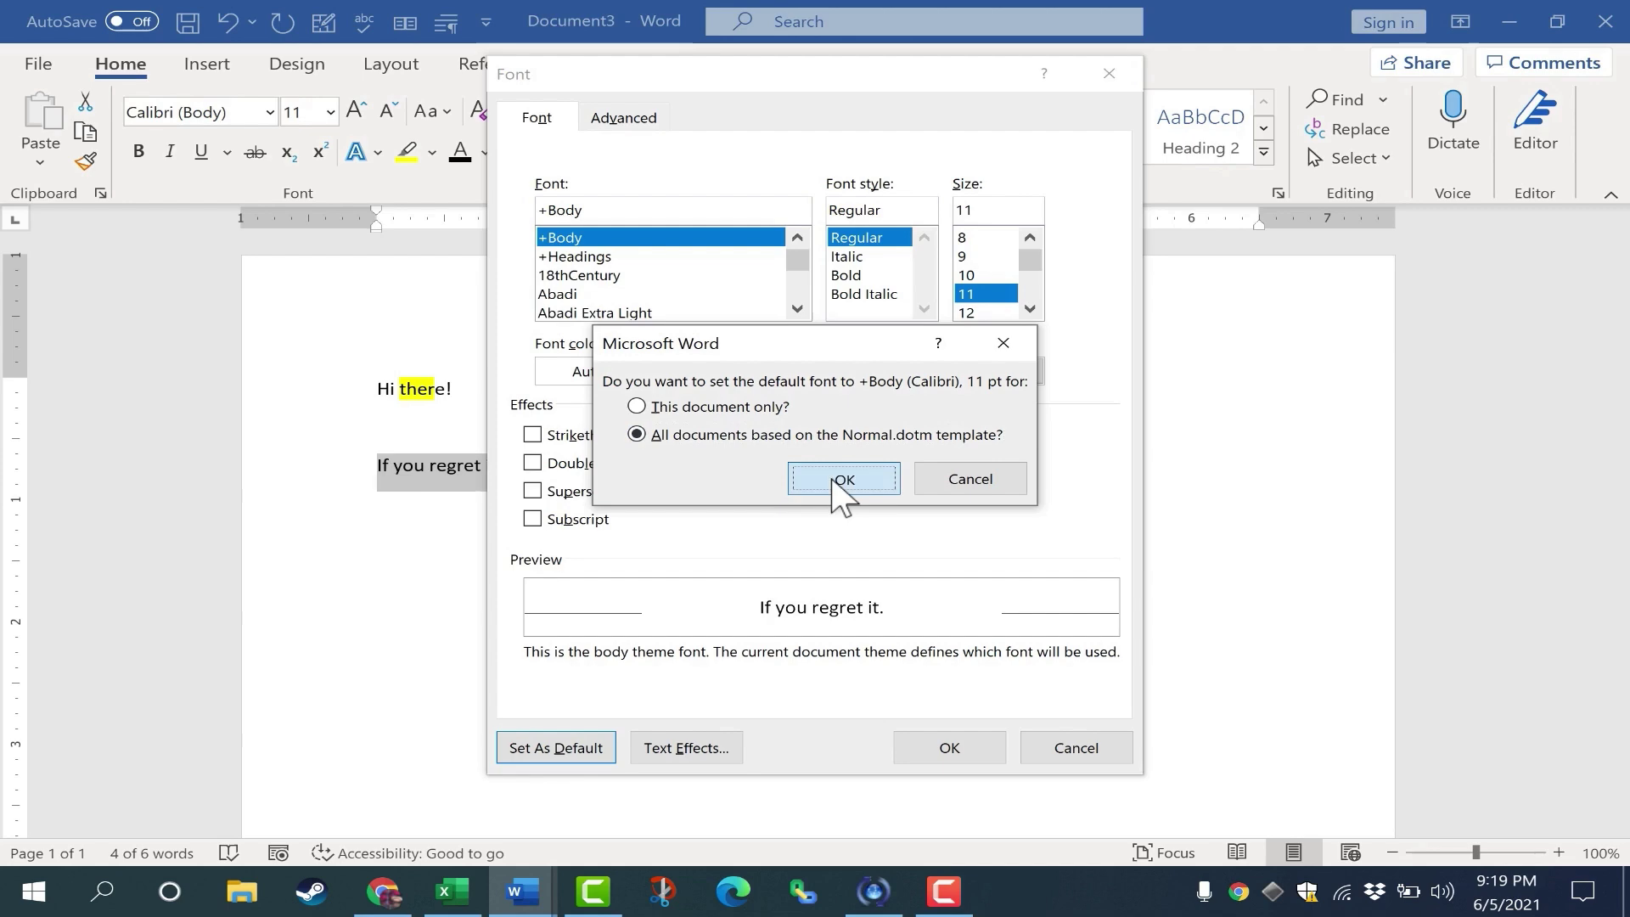
left_click(611, 483)
Create a new blank document and type 'asdfasdfsf' to check the restored default
left_click(38, 63)
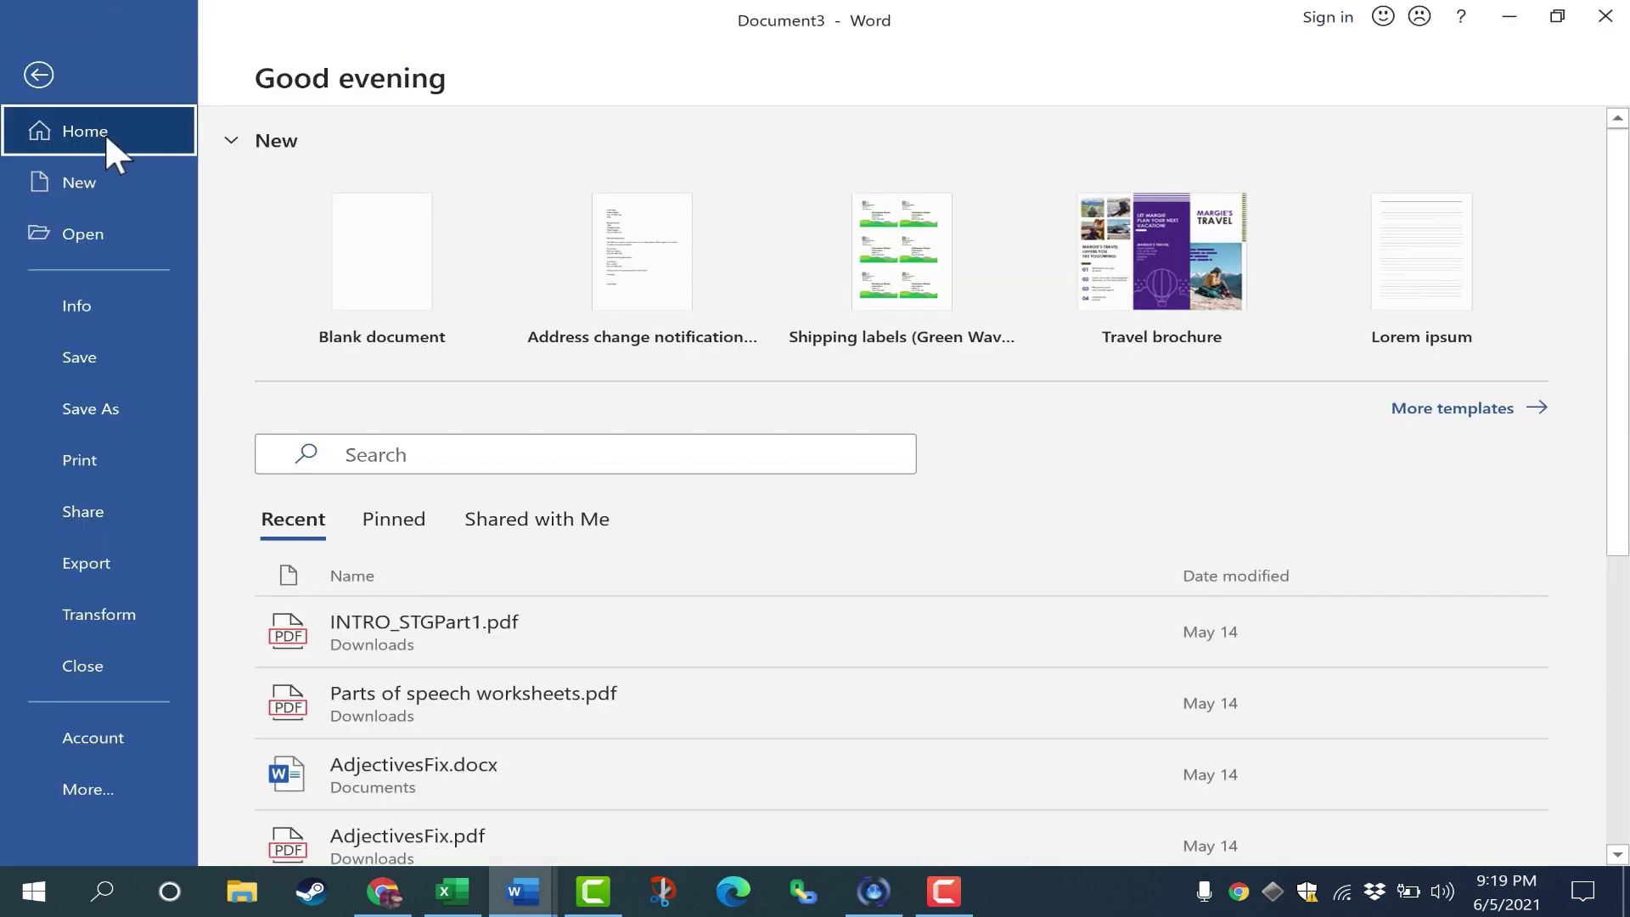
left_click(91, 185)
left_click(513, 371)
type("asdfasdfsf")
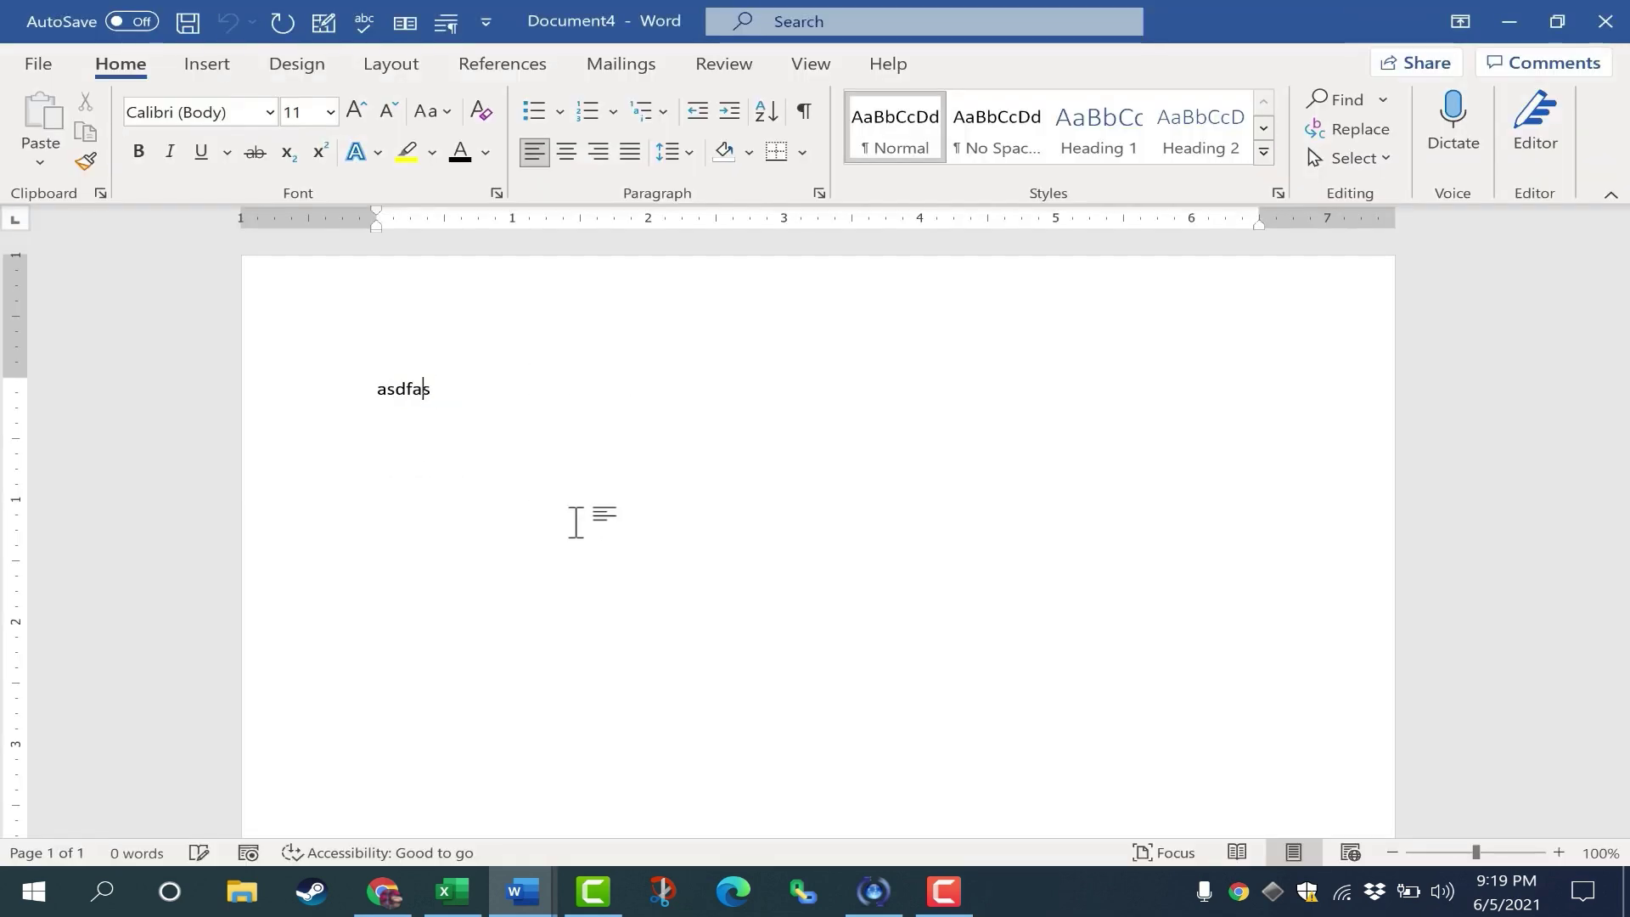